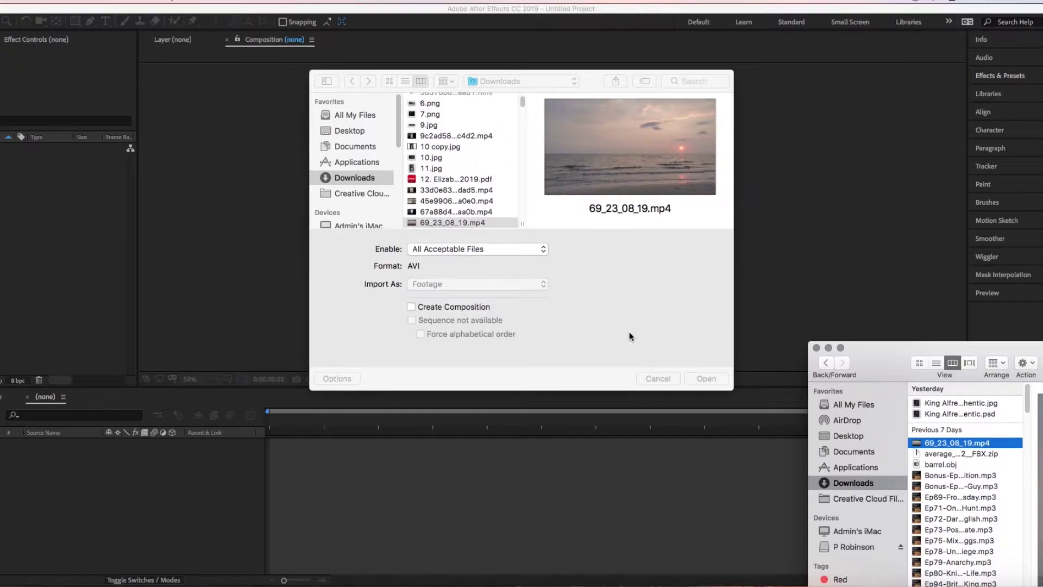
# Step: Import the 69_23_08_19.mp4 footage, view the preview resolution options and play the clip in its composition
pyautogui.click(716, 380)
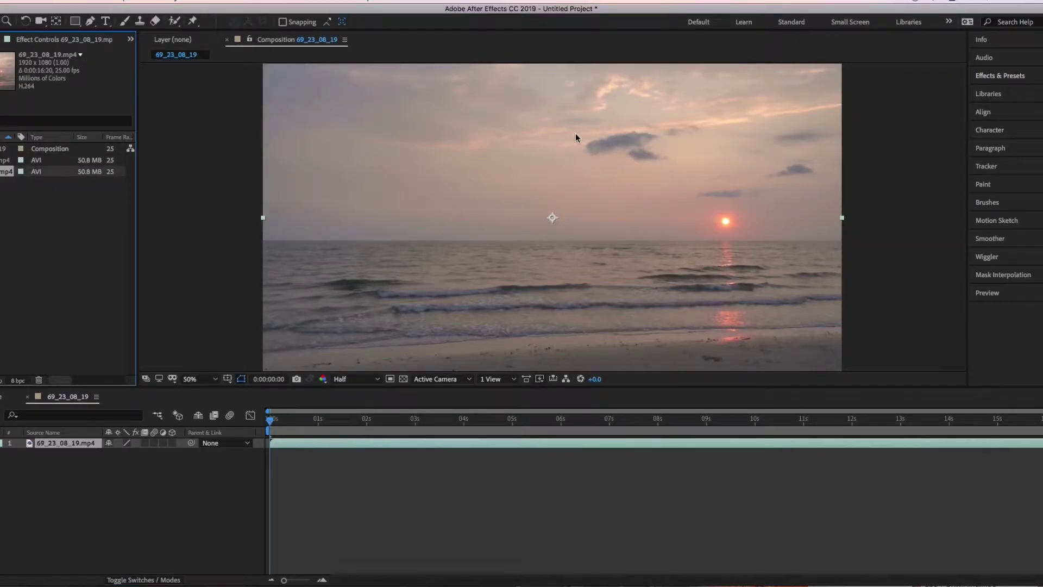
pyautogui.click(356, 380)
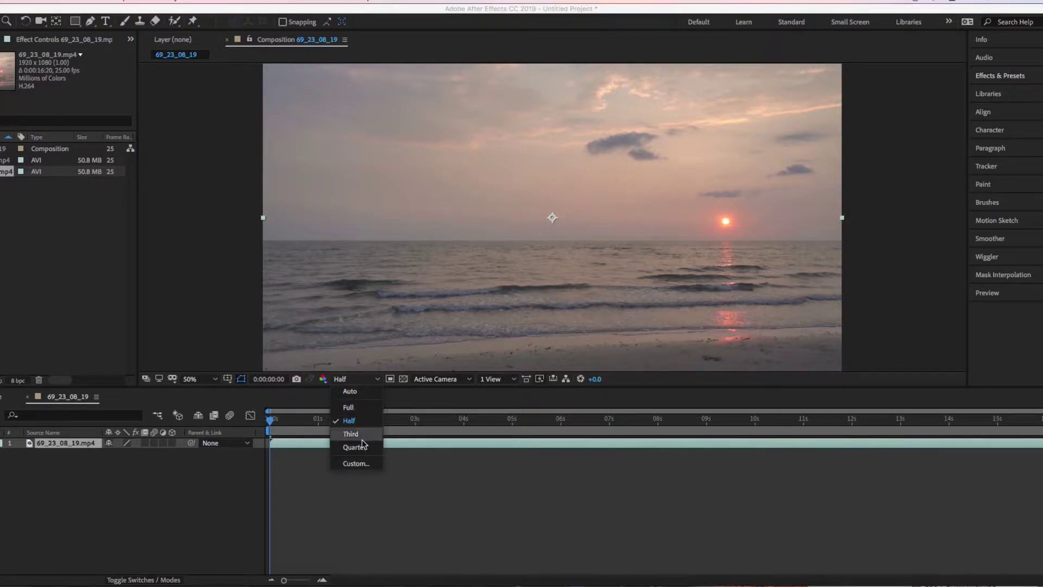
pyautogui.click(425, 443)
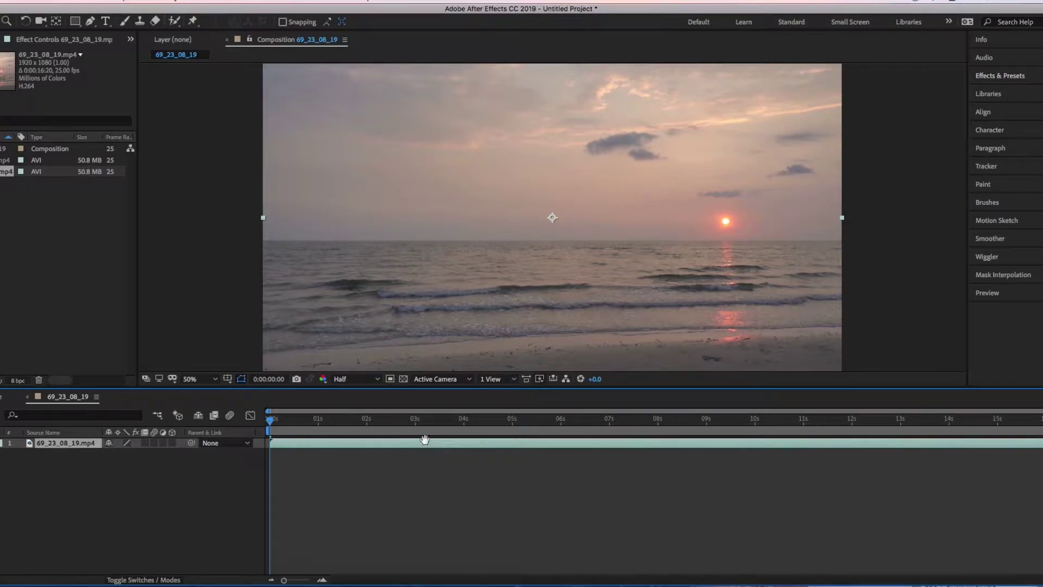
pyautogui.press('space')
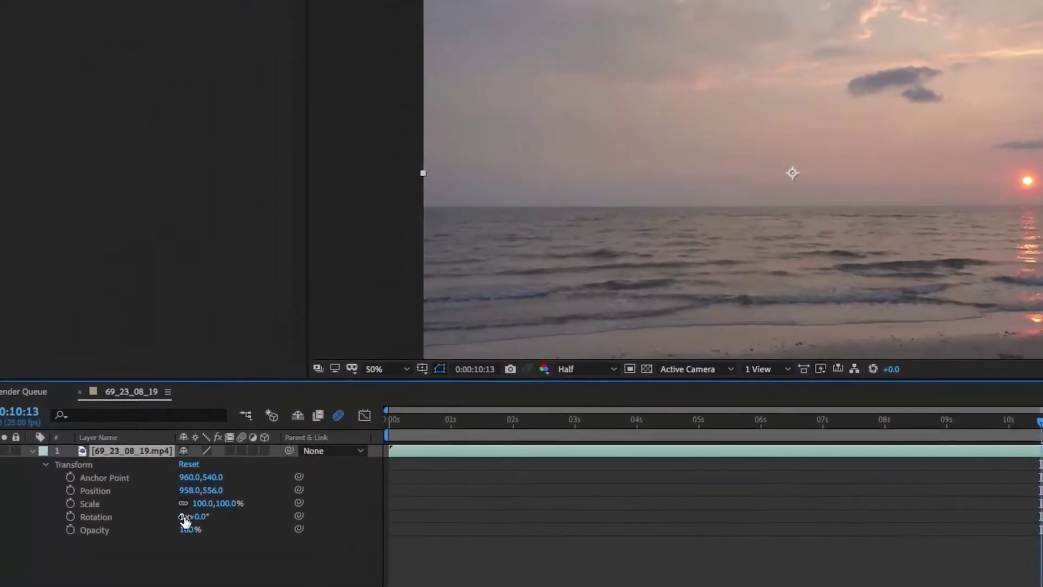
# Step: Try out the footage layer's opacity, visibility and position, and undo the position change
pyautogui.moveTo(186, 529); pyautogui.dragTo(189, 530)
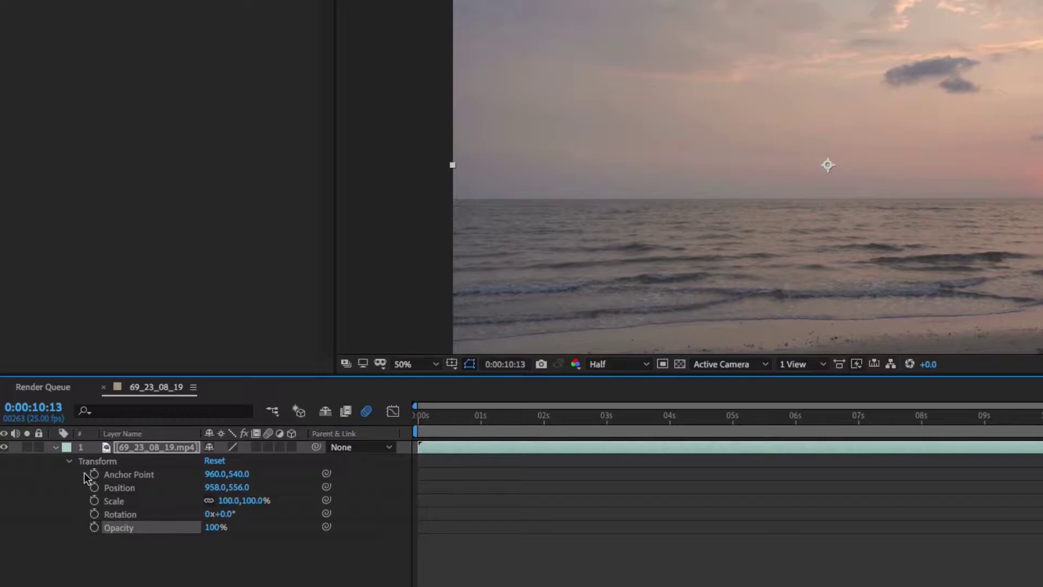
pyautogui.click(5, 447)
pyautogui.click(5, 447)
pyautogui.moveTo(208, 527); pyautogui.dragTo(244, 531)
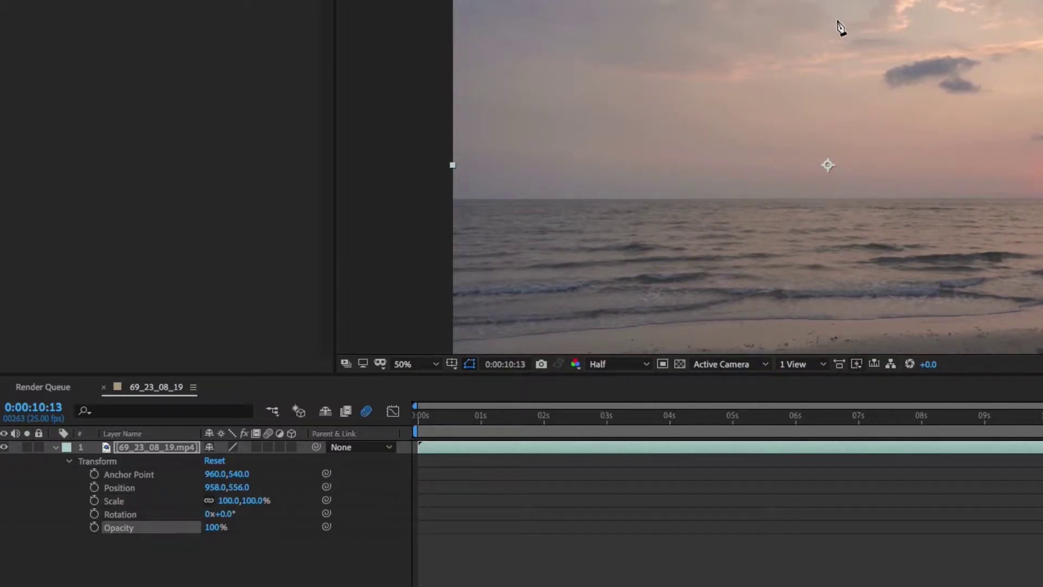
pyautogui.moveTo(207, 487); pyautogui.dragTo(235, 488)
pyautogui.hotkey('ctrl', 'z')
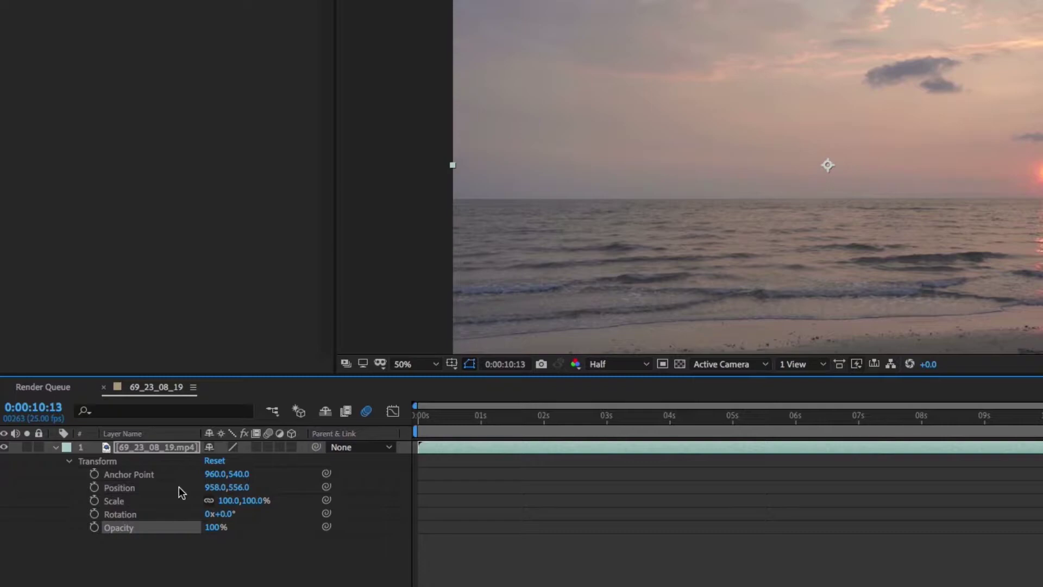
# Step: Draw a closed seven-point polygon mask with the Pen tool on the 69_23_08_19.mp4 layer, spanning the sky and sea around the centre
pyautogui.click(142, 449)
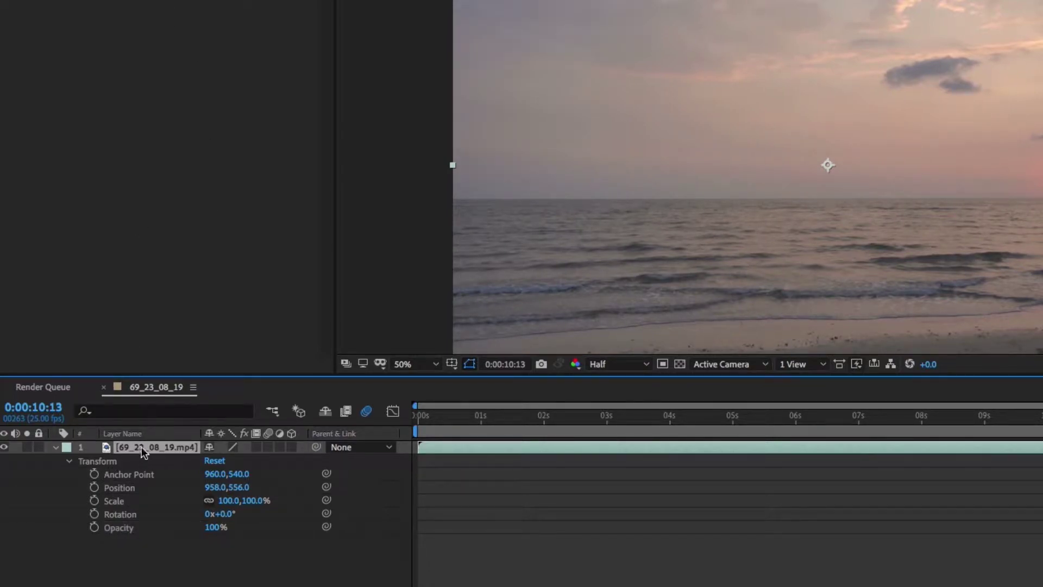
pyautogui.doubleClick(143, 450)
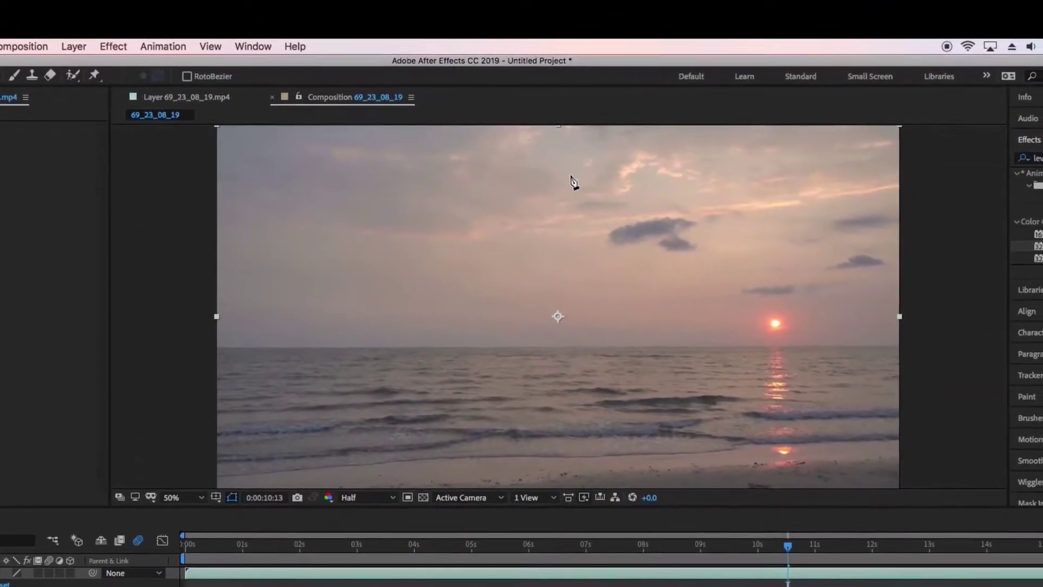
pyautogui.click(572, 175)
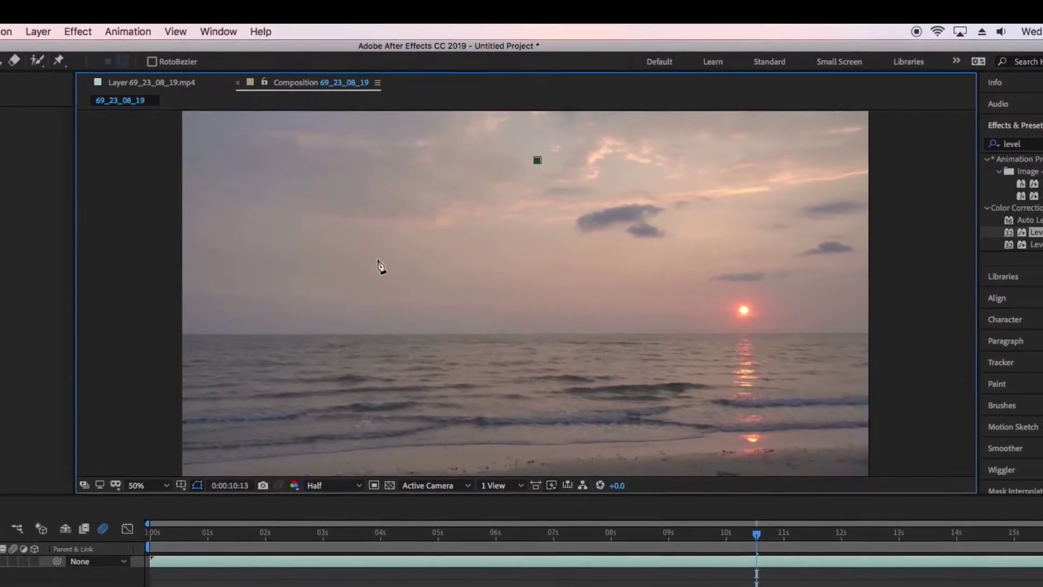
pyautogui.click(372, 261)
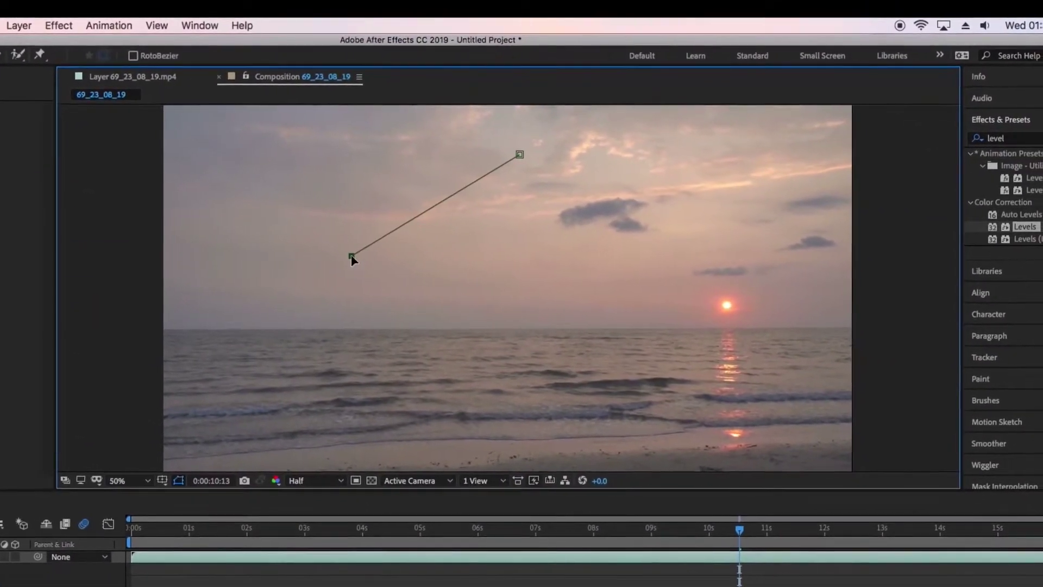
pyautogui.click(383, 431)
pyautogui.click(588, 407)
pyautogui.click(712, 340)
pyautogui.click(698, 224)
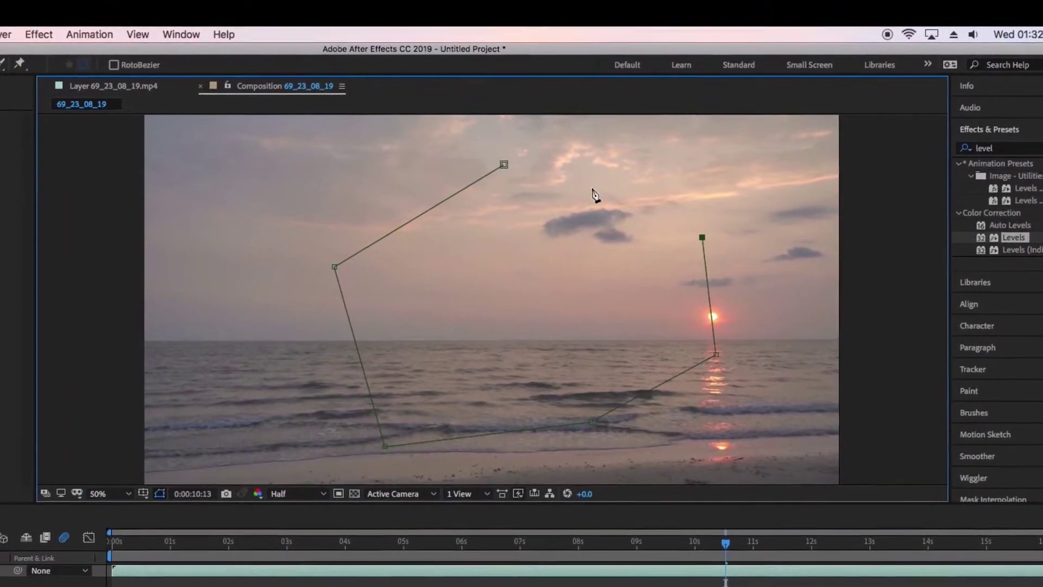
pyautogui.click(573, 173)
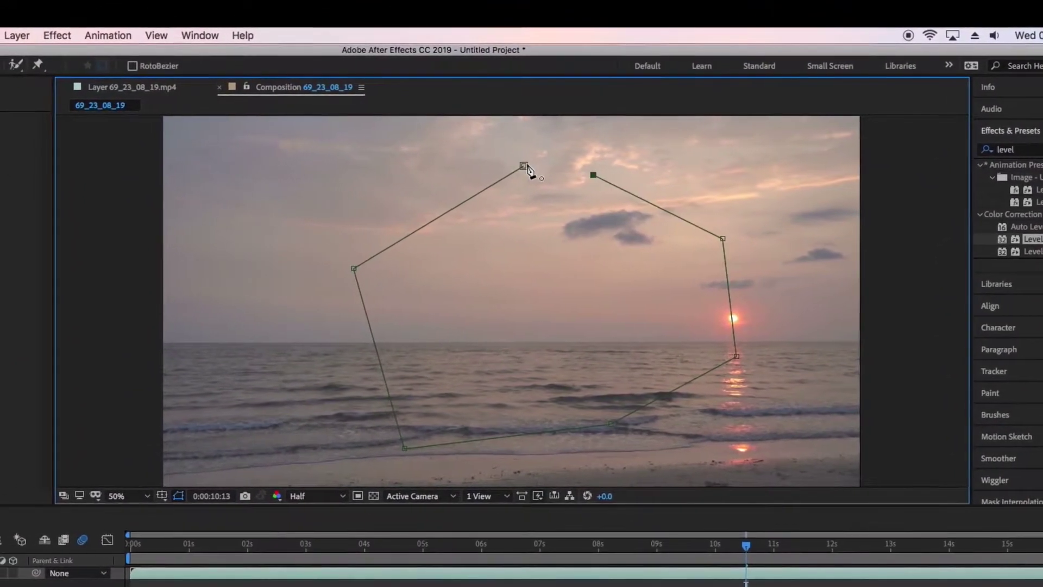
pyautogui.click(504, 164)
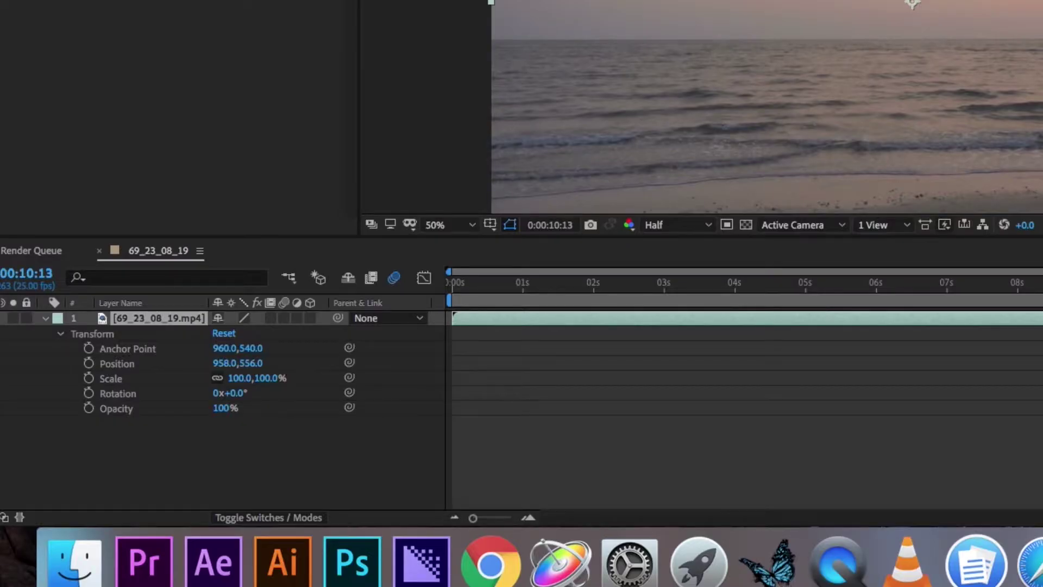
pyautogui.hotkey('ctrl', 'shift', 'n')
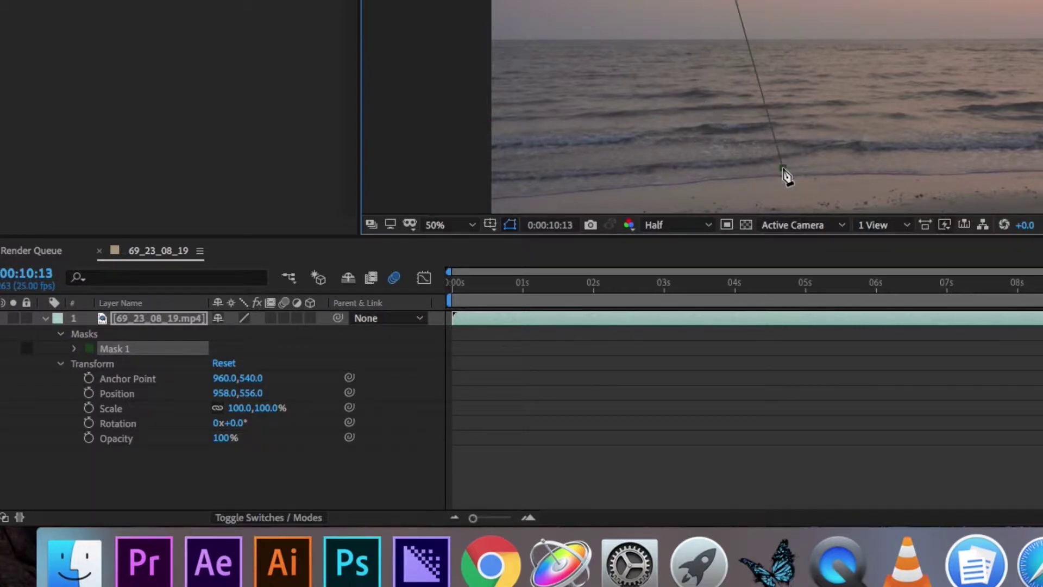
pyautogui.click(1032, 138)
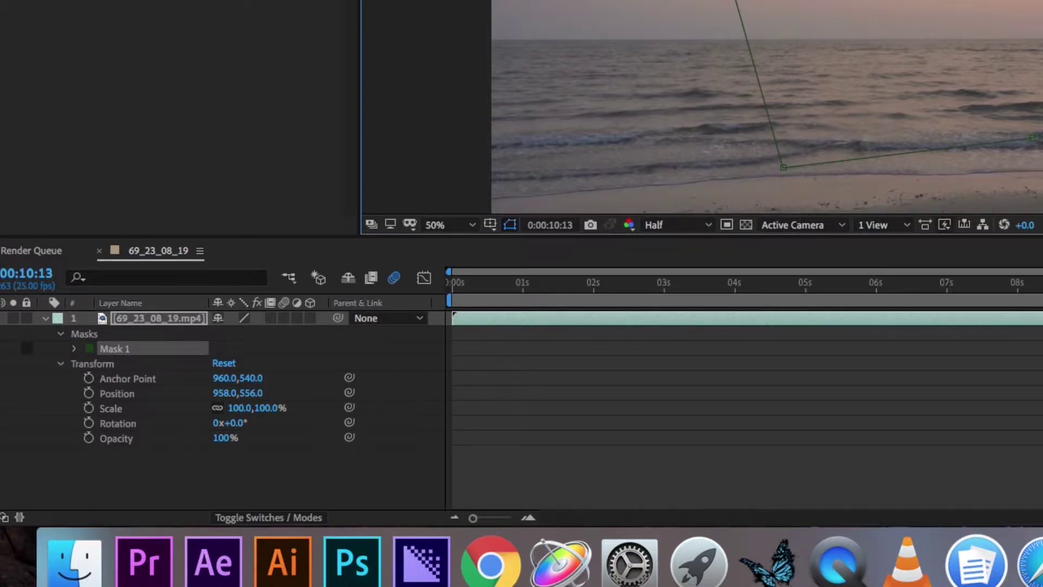
pyautogui.click(736, 1)
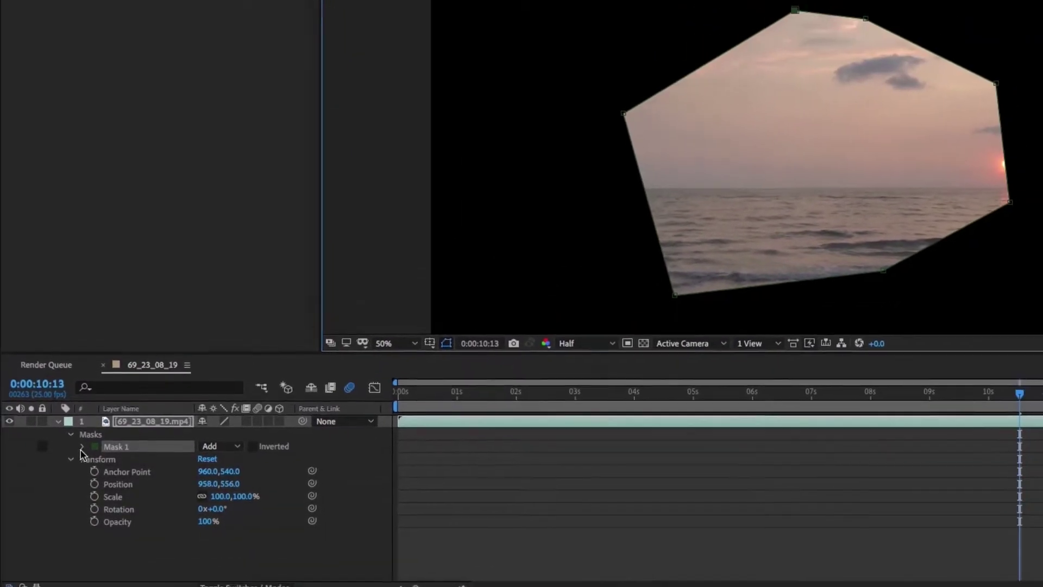
# Step: Set Mask 1's mode to Subtract and its feather to 6 pixels
pyautogui.click(82, 447)
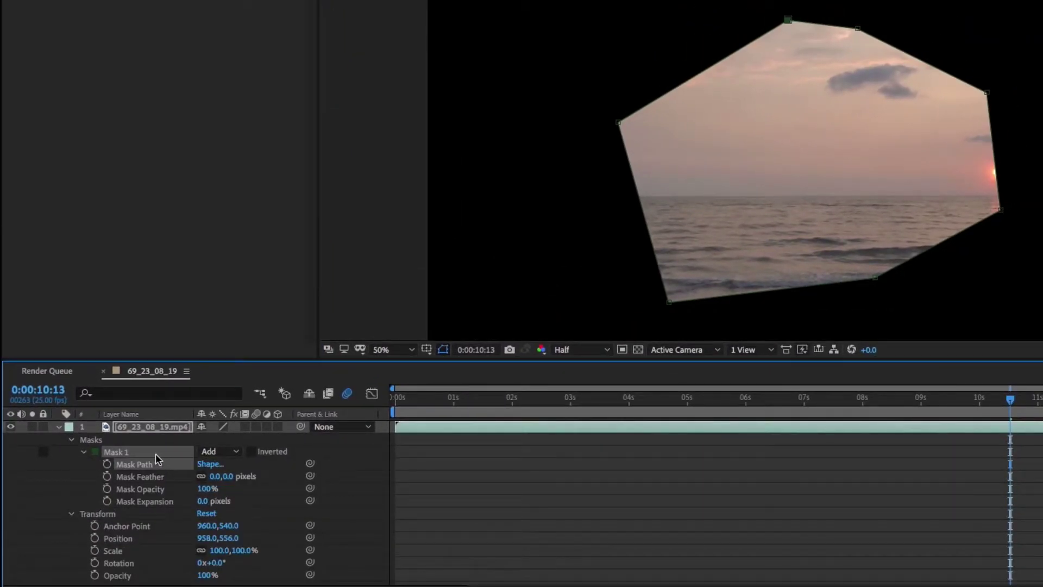
pyautogui.click(217, 452)
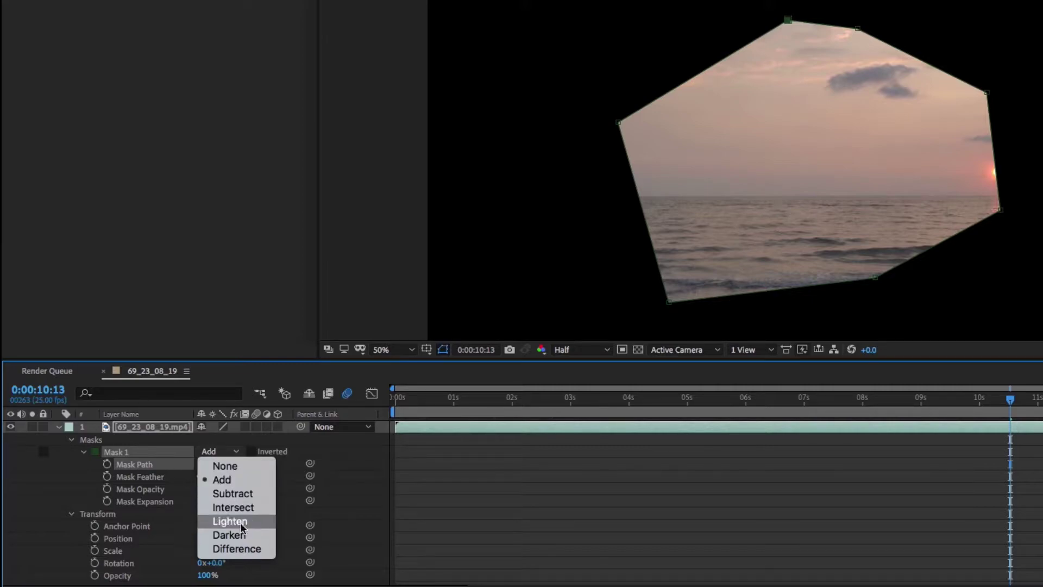
pyautogui.click(237, 484)
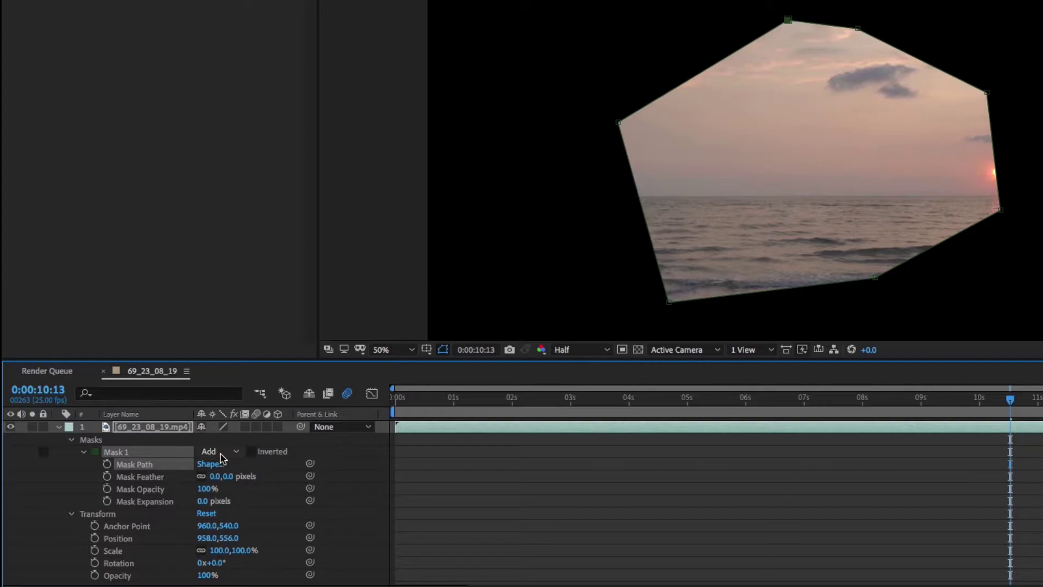
pyautogui.click(220, 452)
pyautogui.click(231, 494)
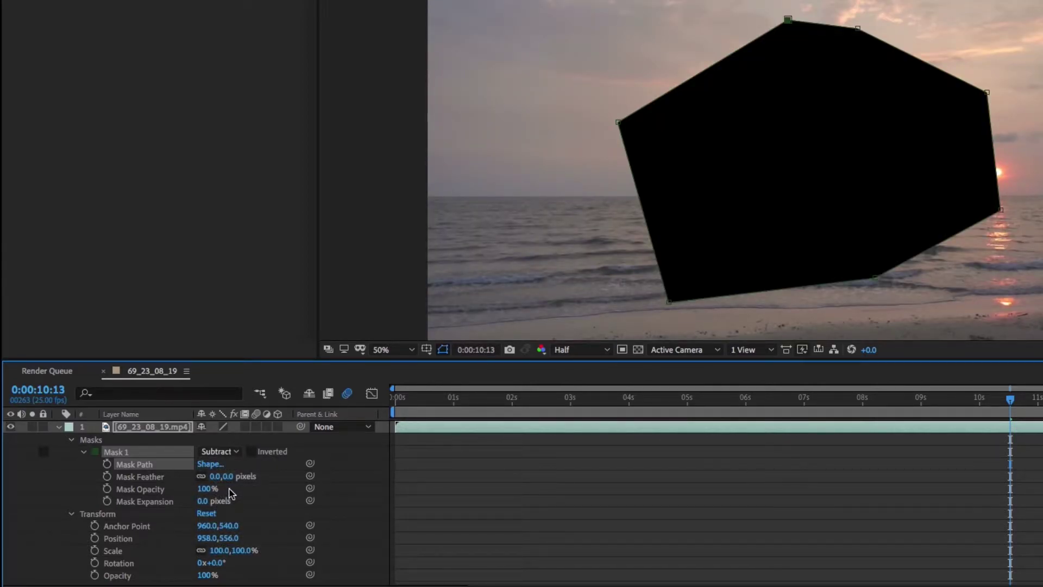
pyautogui.moveTo(215, 479); pyautogui.dragTo(233, 488)
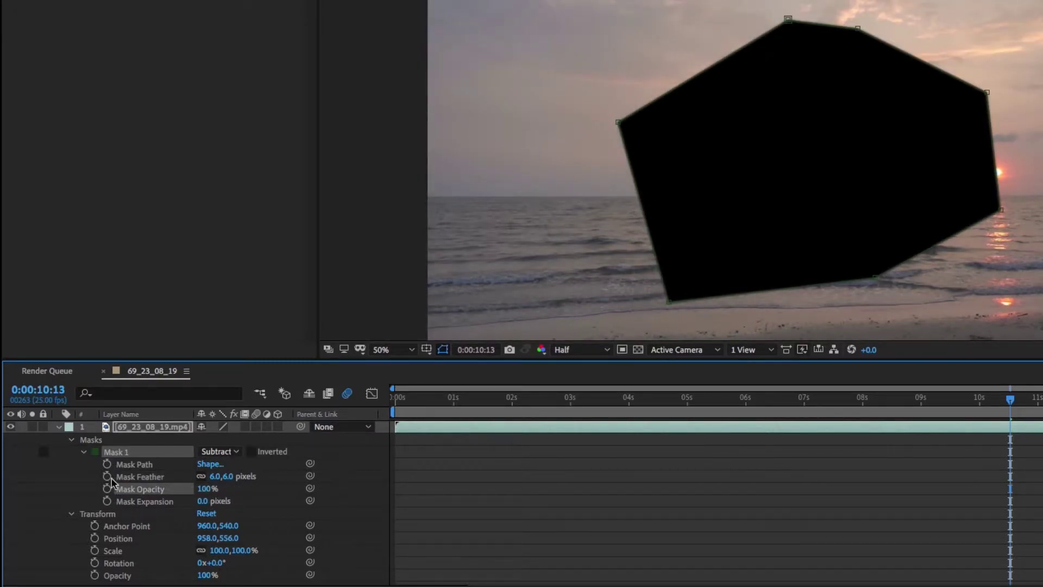
# Step: Animate Mask 1's path with a keyframe at the composition's start and a second at 0:00:16:13 with the mask moved to the right
pyautogui.press('Home')
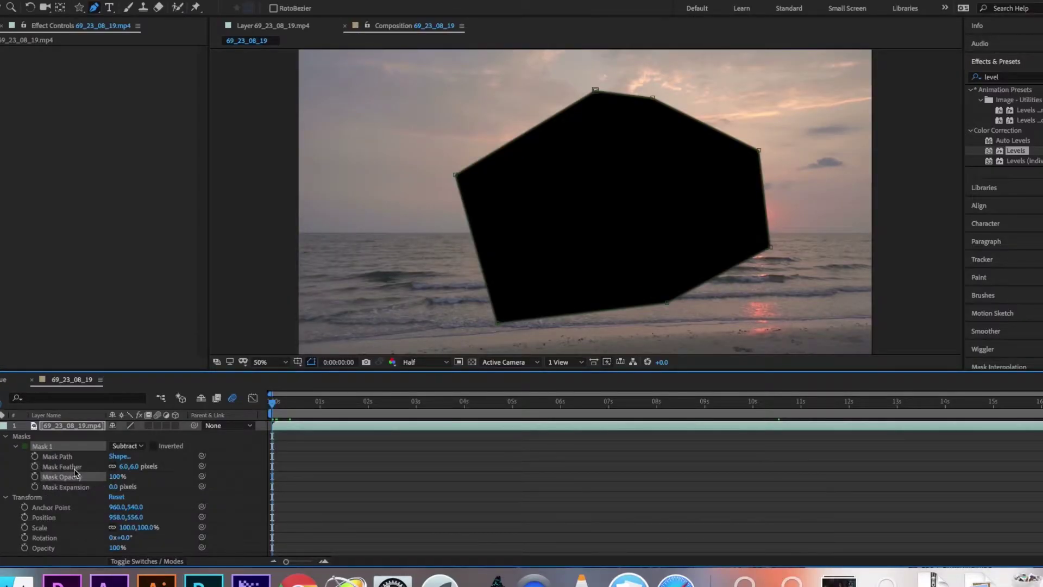
pyautogui.click(34, 457)
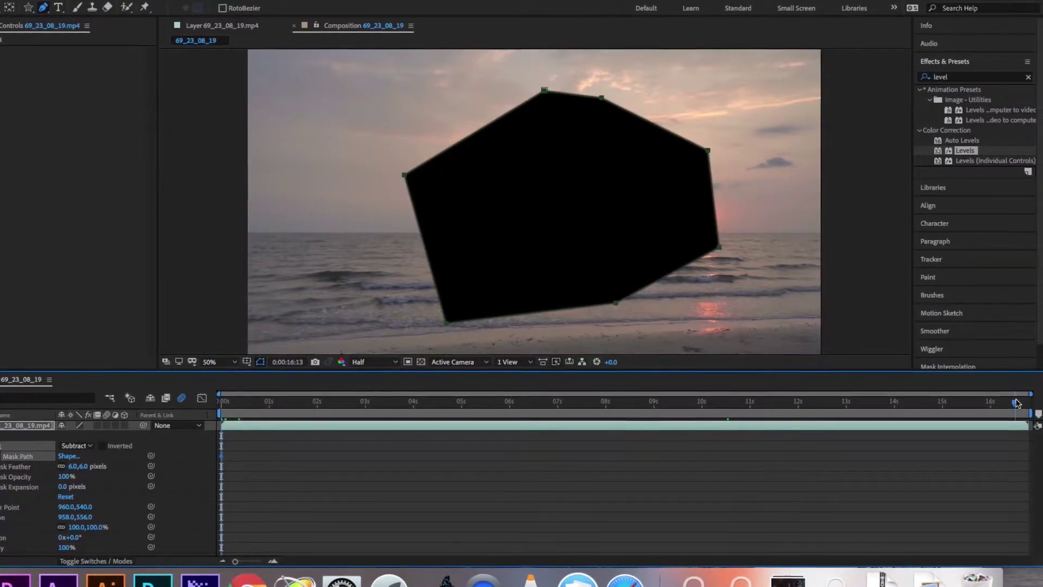
pyautogui.press('End')
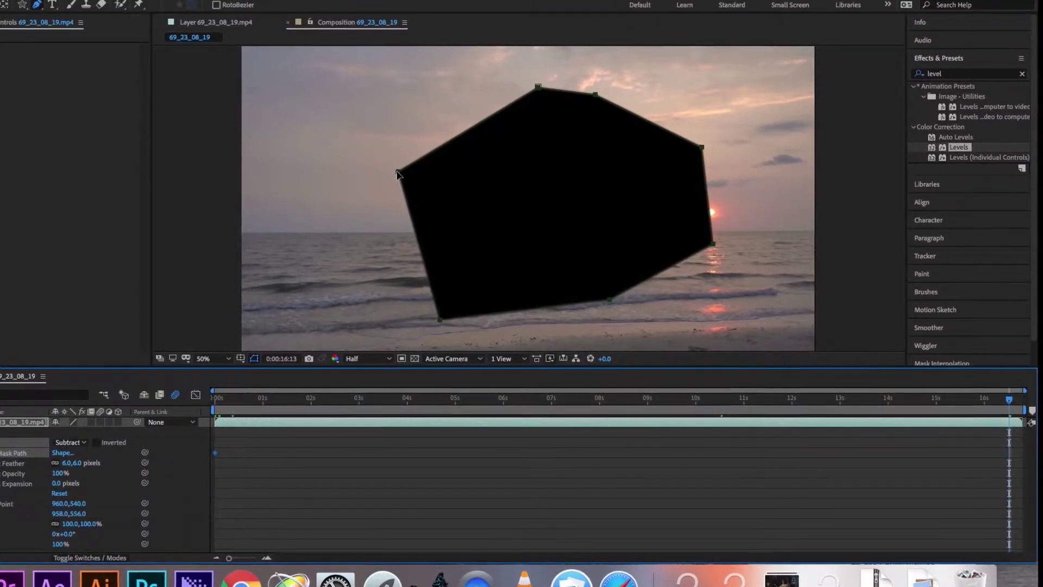
pyautogui.moveTo(392, 179); pyautogui.dragTo(591, 173)
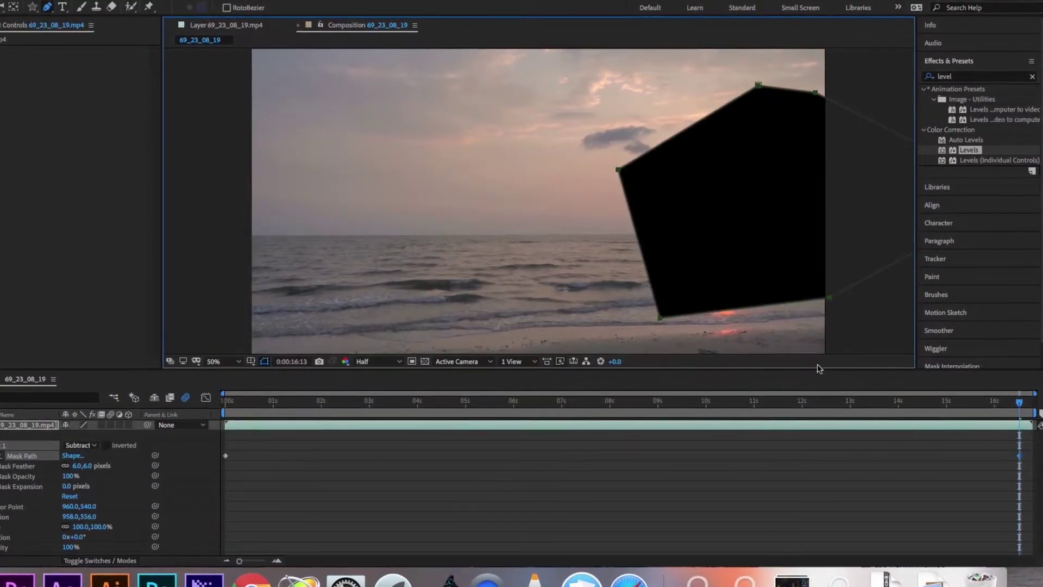
# Step: Preview the mask animation from the composition's start and remove Mask 1 from the layer
pyautogui.press('Home')
pyautogui.click(88, 447)
pyautogui.click(95, 458)
pyautogui.press('space')
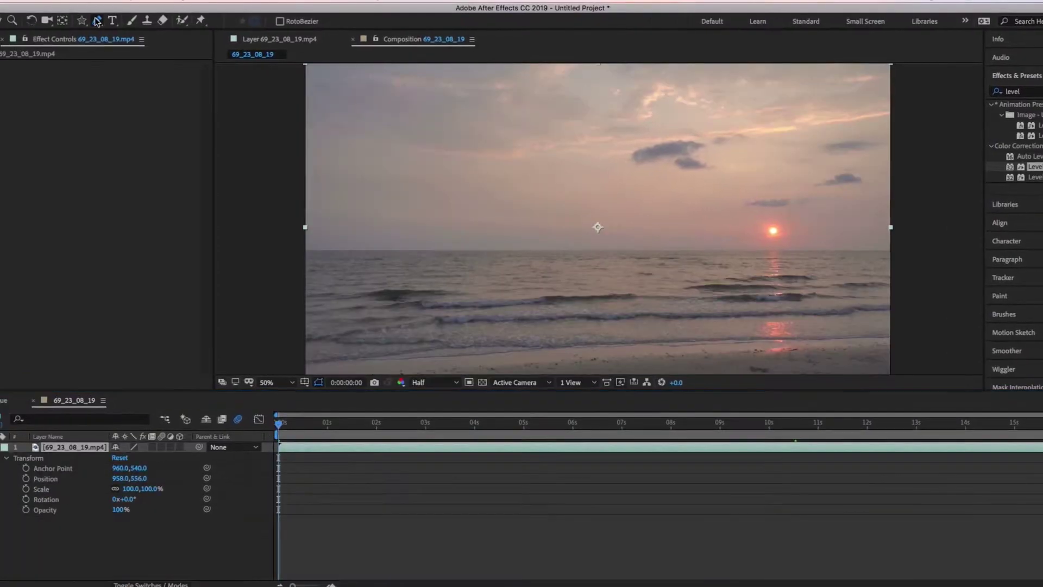
# Step: Draw a closed curved mask with the Pen tool across the sky and horizon, enclosing the dark cloud and the sun
pyautogui.click(793, 152)
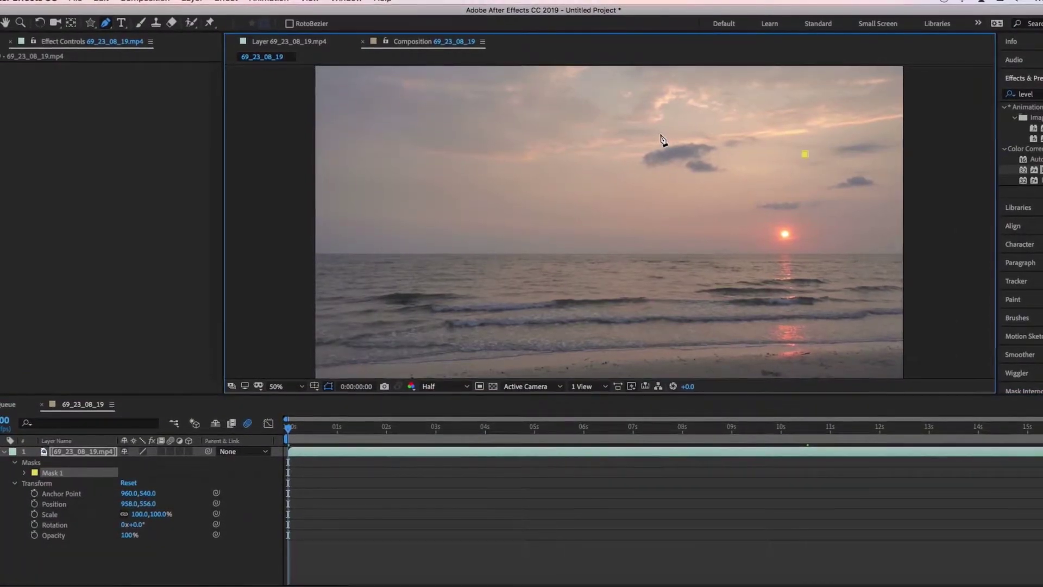
pyautogui.click(649, 132)
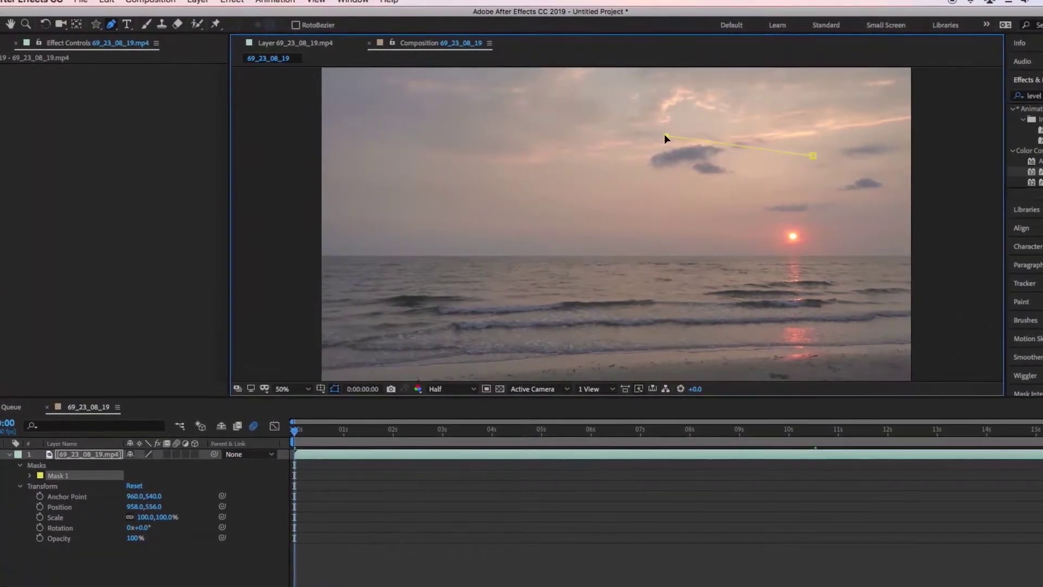
pyautogui.moveTo(518, 178); pyautogui.dragTo(496, 242)
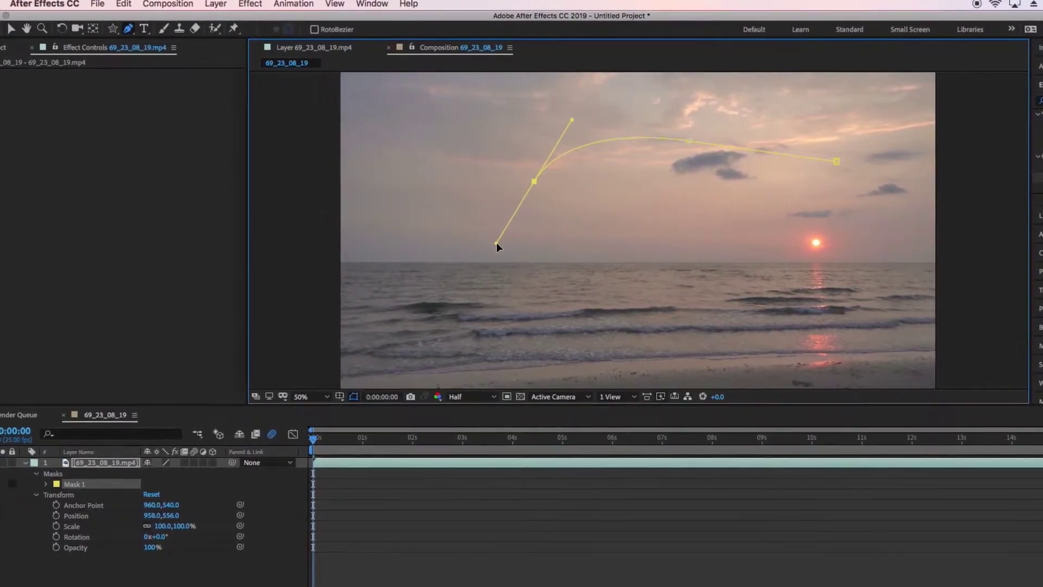
pyautogui.moveTo(586, 298); pyautogui.dragTo(665, 300)
pyautogui.moveTo(745, 250); pyautogui.dragTo(854, 293)
pyautogui.moveTo(887, 264); pyautogui.dragTo(938, 259)
pyautogui.moveTo(891, 187); pyautogui.dragTo(898, 198)
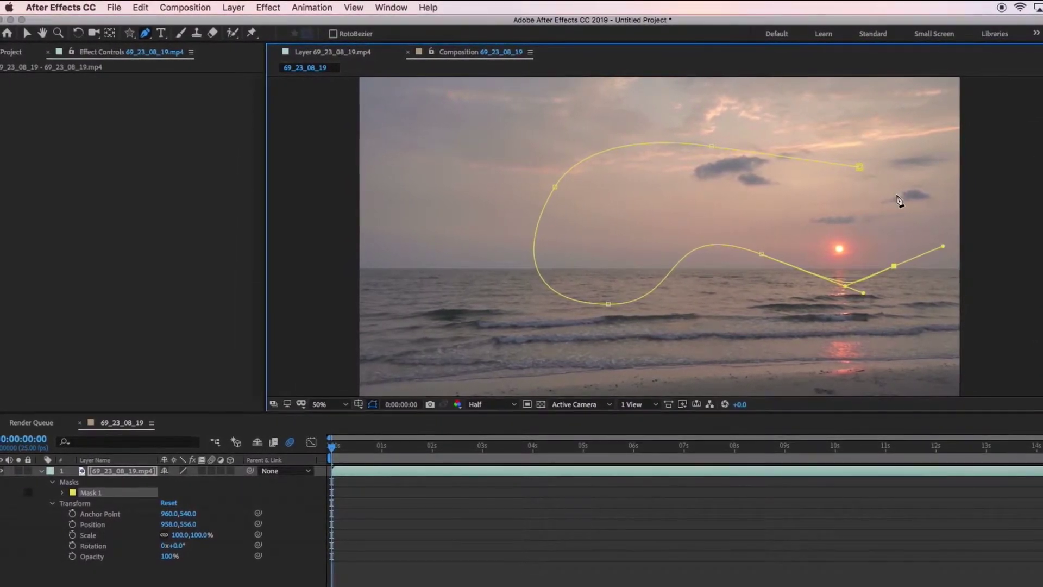
pyautogui.click(858, 166)
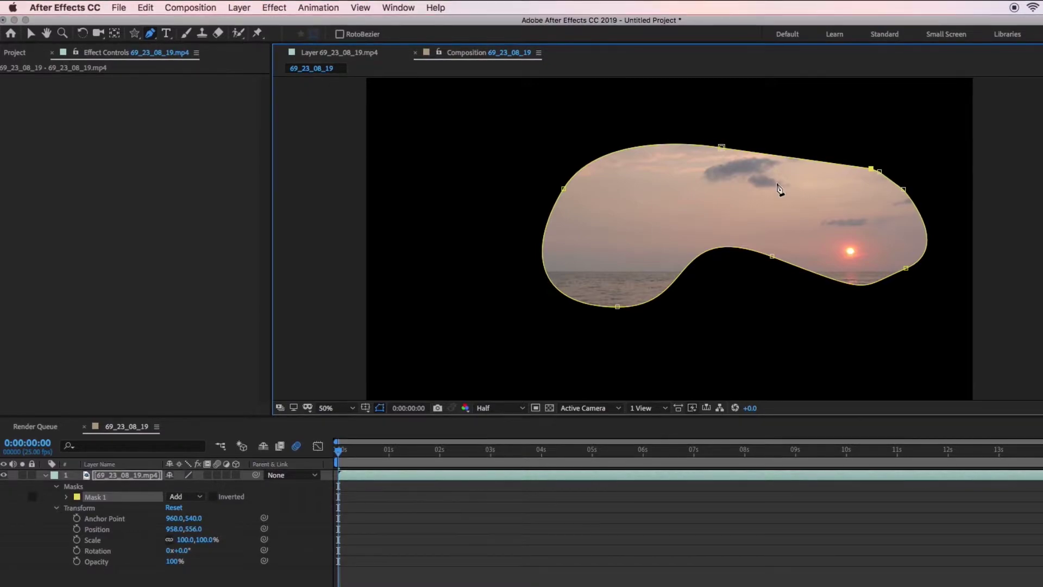
# Step: Reshape the curved mask by lowering its lower-edge point, raising its upper point and adding a raised vertex on the upper edge
pyautogui.moveTo(772, 257); pyautogui.dragTo(785, 314)
pyautogui.moveTo(721, 147); pyautogui.dragTo(737, 130)
pyautogui.click(660, 135)
pyautogui.moveTo(660, 134)
pyautogui.mouseDown()
pyautogui.moveTo(660, 115)
pyautogui.moveTo(660, 124)
pyautogui.mouseUp()
# Step: Select several vertices of the curved mask together with the Selection tool and move them slightly upward
pyautogui.press('v')
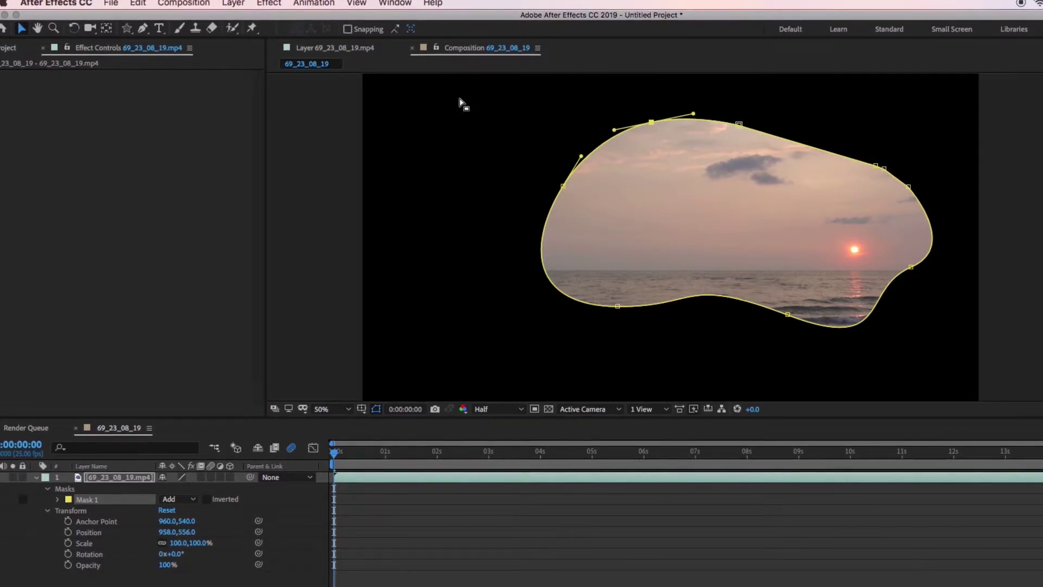
pyautogui.moveTo(463, 89); pyautogui.dragTo(757, 345)
pyautogui.moveTo(603, 317)
pyautogui.mouseDown()
pyautogui.moveTo(536, 305)
pyautogui.moveTo(610, 274)
pyautogui.moveTo(609, 300)
pyautogui.mouseUp()
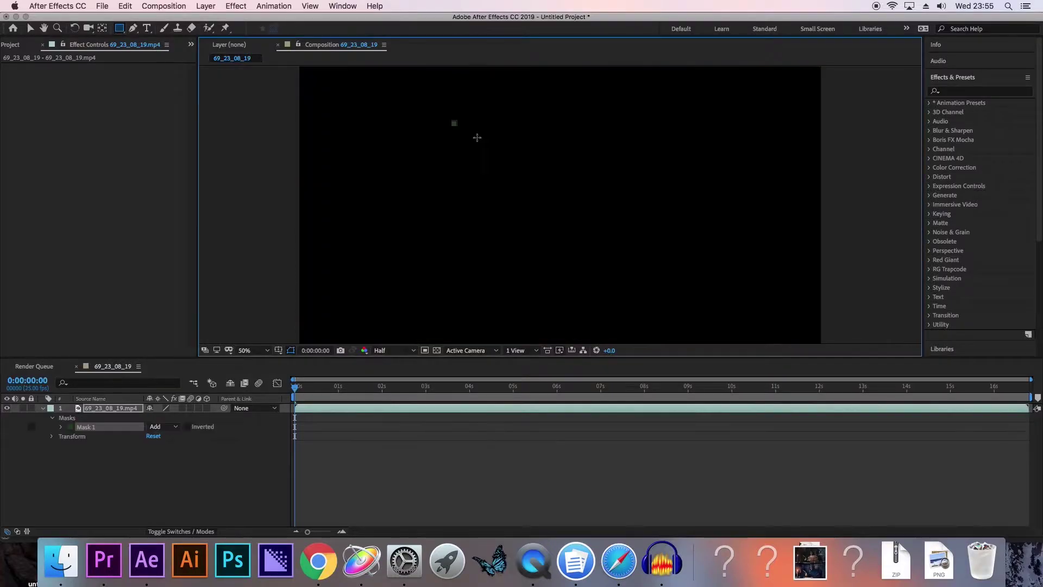
# Step: Draw a rectangular mask over the centre of the footage layer with the Rectangle tool
pyautogui.moveTo(477, 137); pyautogui.dragTo(645, 269)
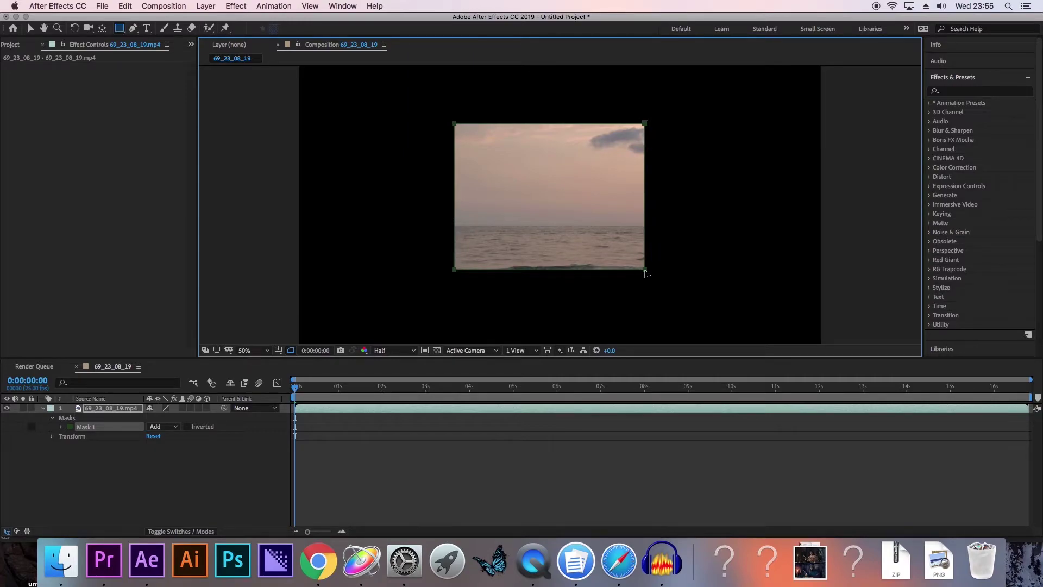
# Step: Undo the rectangular mask and try an elliptical mask over the centre of the footage layer with the Ellipse tool
pyautogui.press('super+z')
pyautogui.click(119, 27)
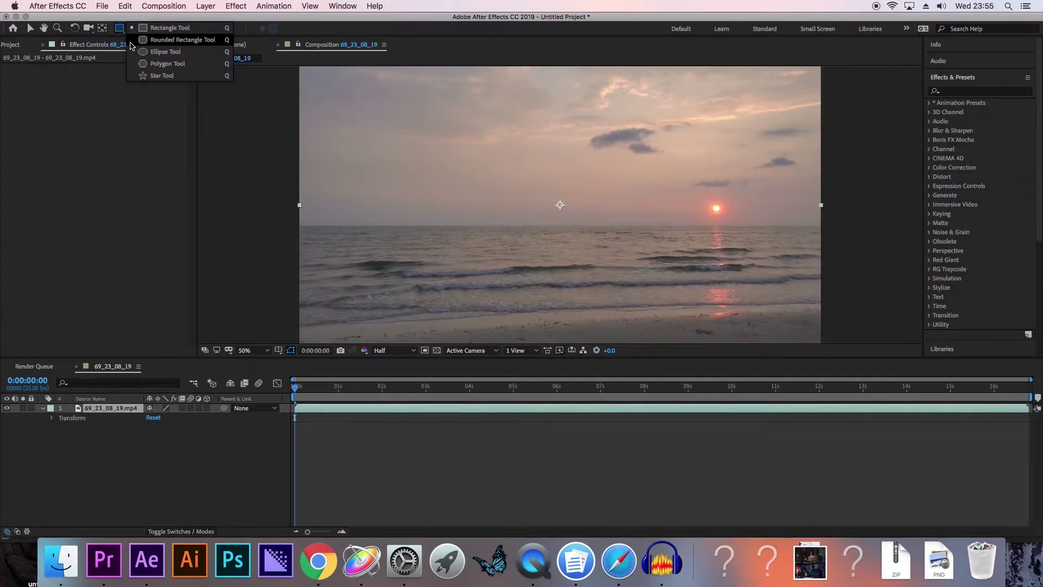
pyautogui.click(155, 51)
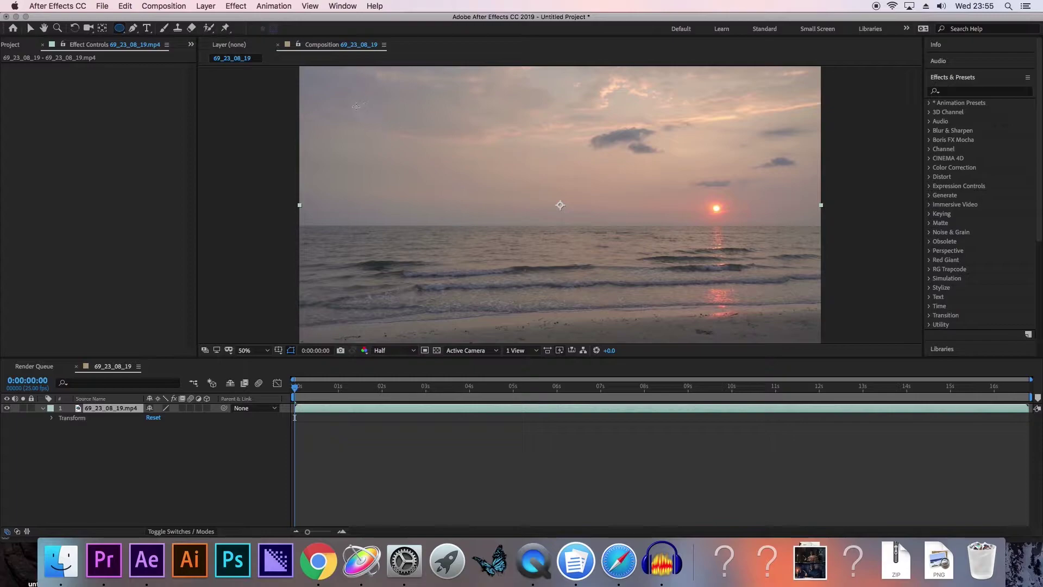
pyautogui.moveTo(509, 130); pyautogui.dragTo(680, 287)
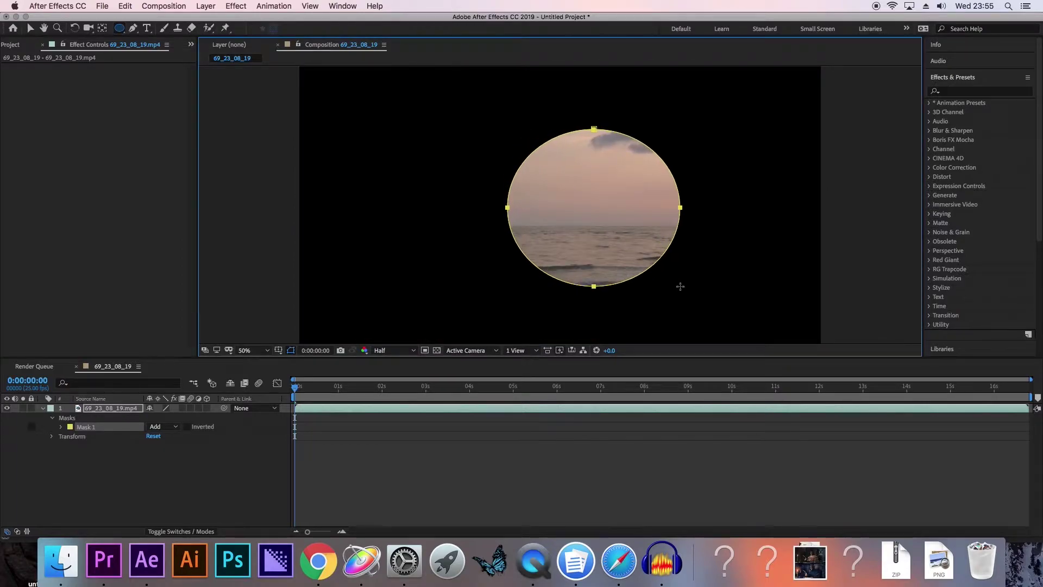
pyautogui.press('super+z')
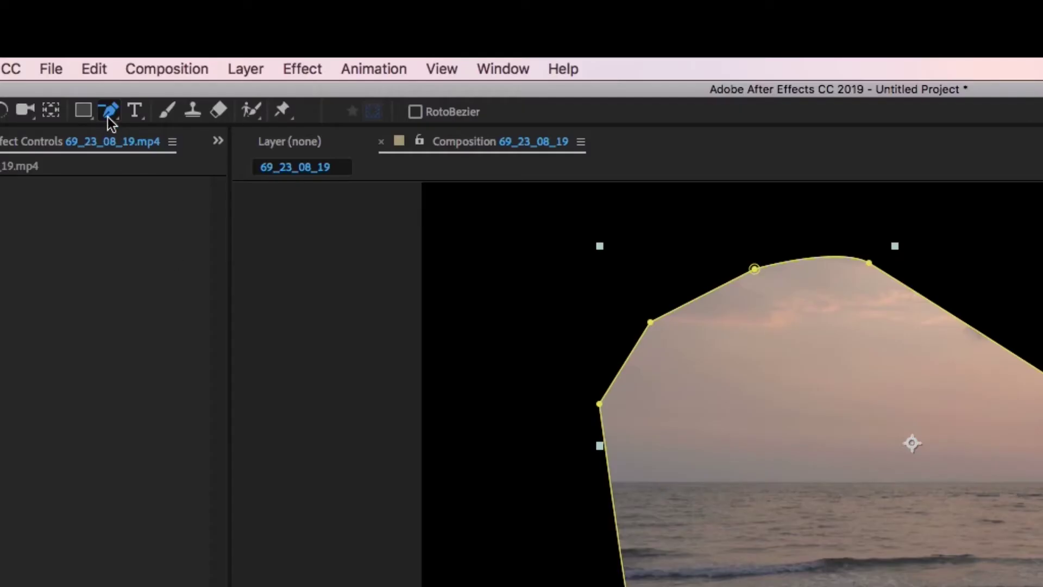
# Step: Add a vertex midway along the mask's short upper-left edge with the Add Vertex tool
pyautogui.moveTo(133, 30)
pyautogui.mouseDown()
pyautogui.moveTo(143, 33)
pyautogui.moveTo(142, 56)
pyautogui.mouseUp()
pyautogui.click(108, 112)
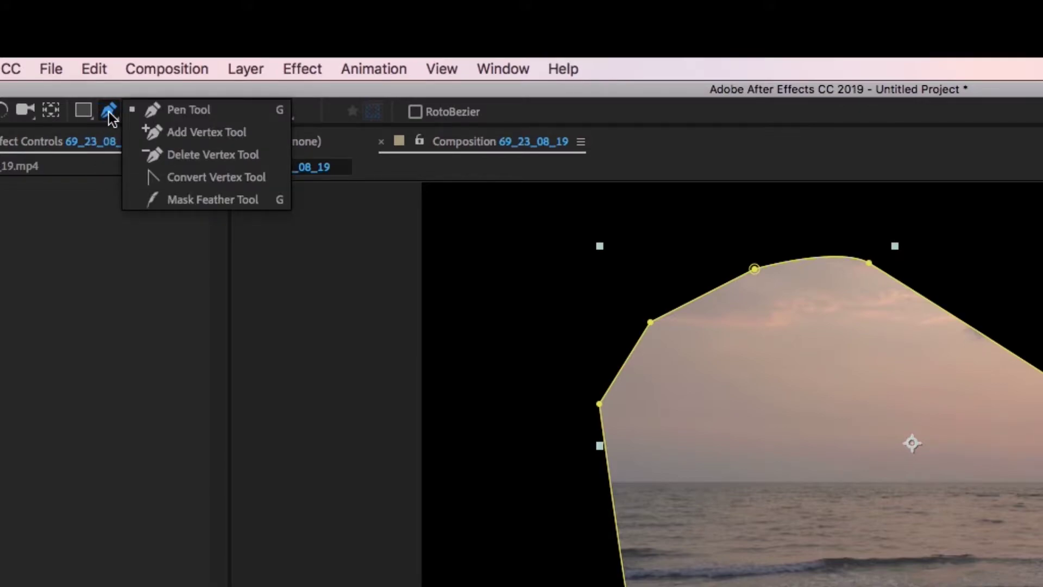
pyautogui.click(149, 132)
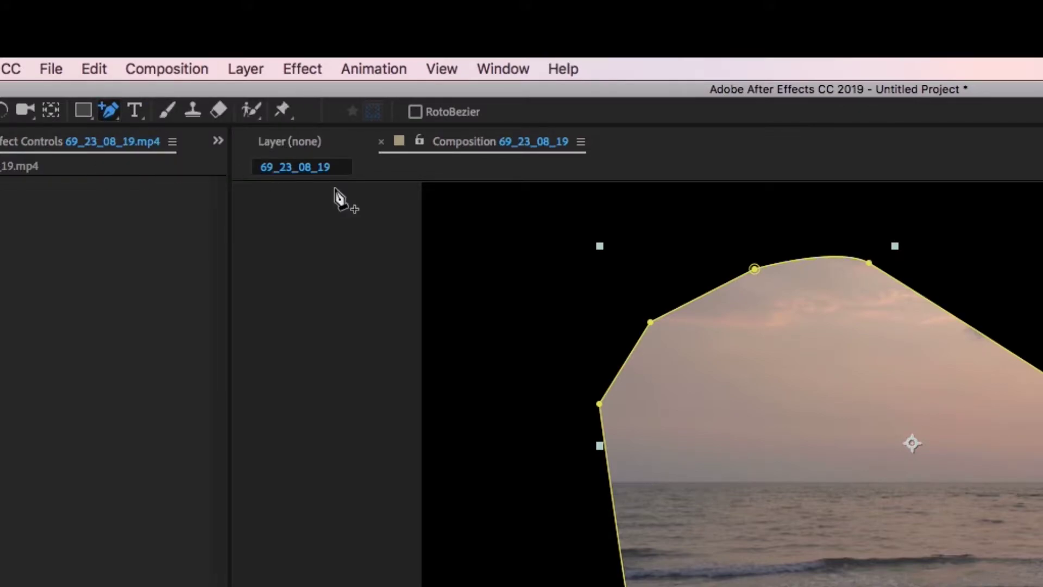
pyautogui.click(626, 361)
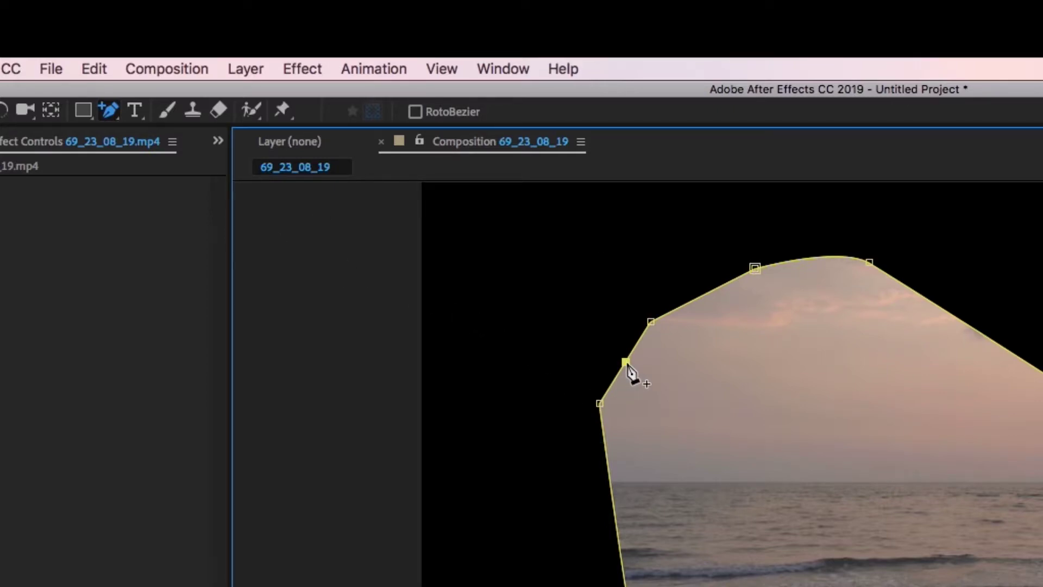
# Step: Remove the newly added vertex and the leftmost vertex below it from the mask with the Delete Vertex tool
pyautogui.click(111, 117)
pyautogui.click(163, 111)
pyautogui.click(624, 359)
pyautogui.click(600, 404)
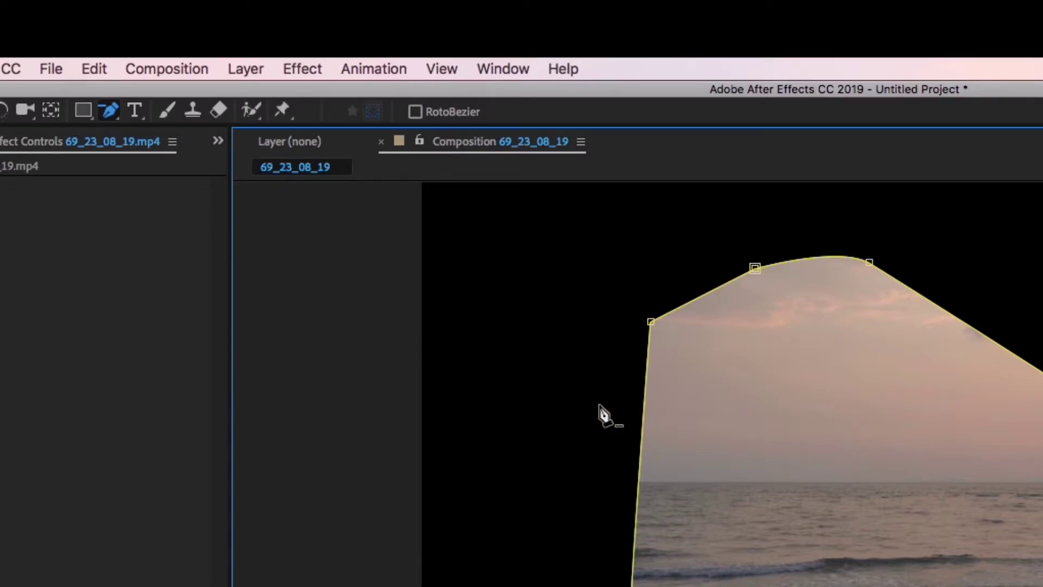
# Step: Turn the mask's upper-left corner vertex into a curved point with the Convert Vertex tool
pyautogui.click(111, 112)
pyautogui.click(164, 175)
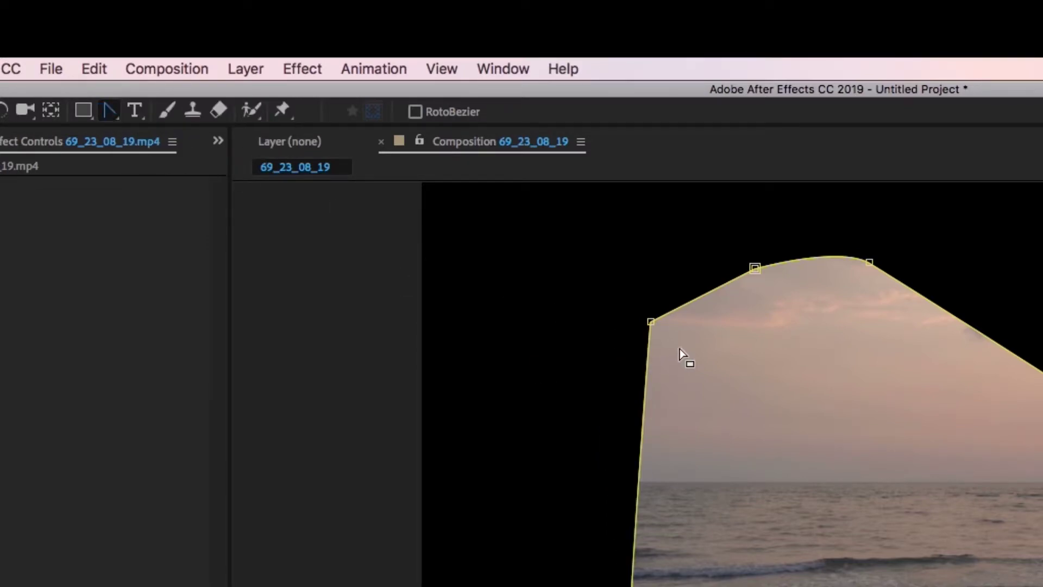
pyautogui.moveTo(651, 322); pyautogui.dragTo(589, 436)
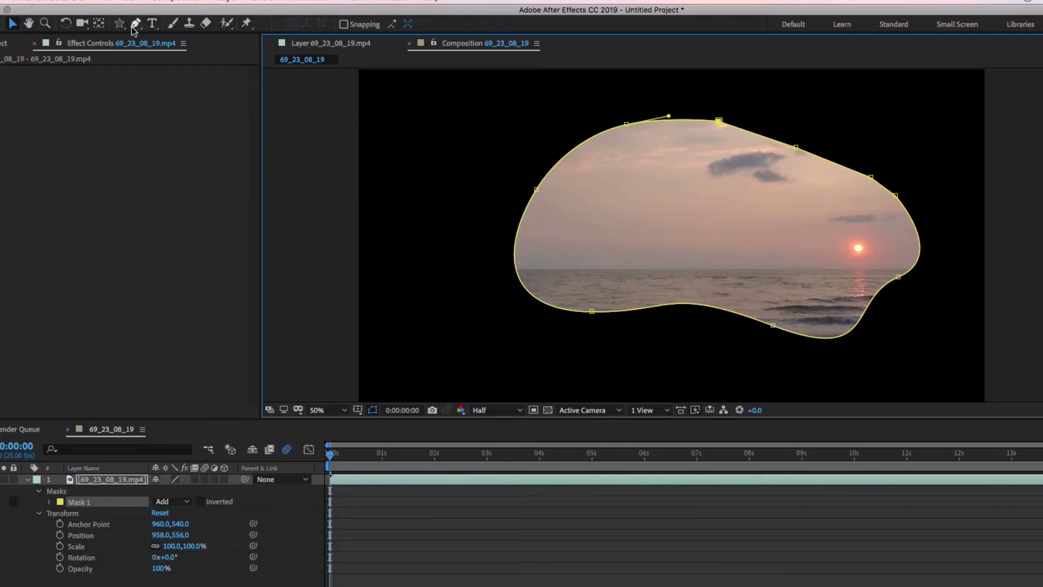
# Step: Feather the curved mask widely outward on its left side with the Mask Feather tool and tighten the feather to the lower-middle edge
pyautogui.click(134, 25)
pyautogui.click(179, 78)
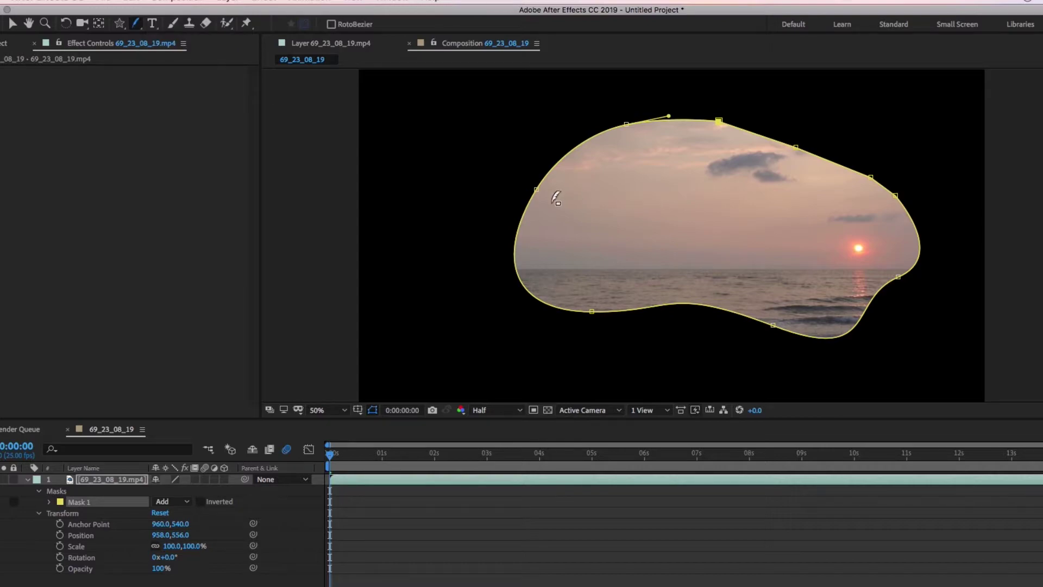
pyautogui.moveTo(540, 187); pyautogui.dragTo(443, 189)
pyautogui.moveTo(699, 384); pyautogui.dragTo(716, 312)
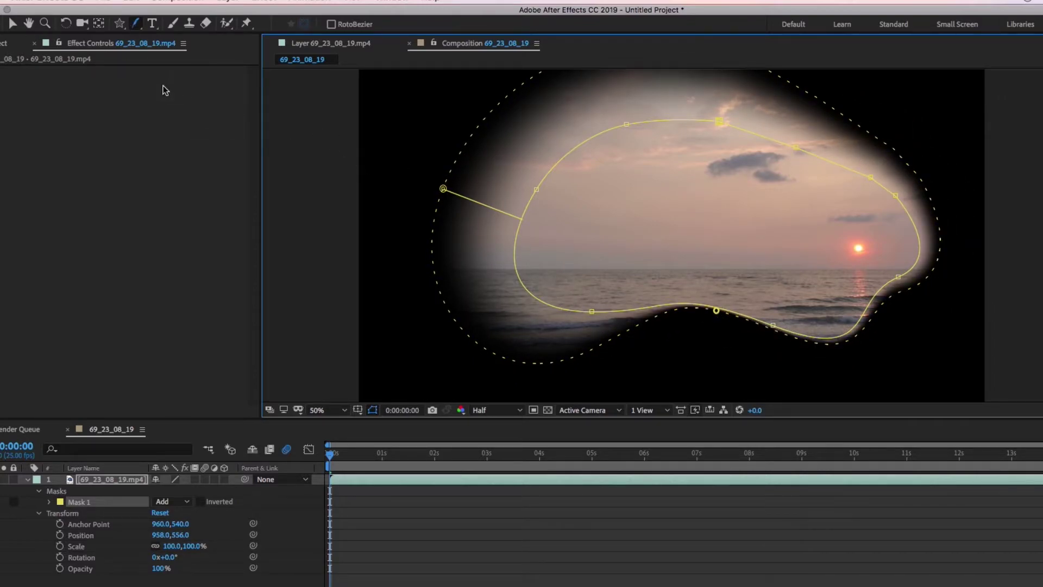
# Step: Raise the mask's lower vertices onto the horizon line with the Pen tool so its lower edge runs nearly straight
pyautogui.moveTo(139, 27); pyautogui.dragTo(179, 22)
pyautogui.moveTo(591, 309); pyautogui.dragTo(584, 269)
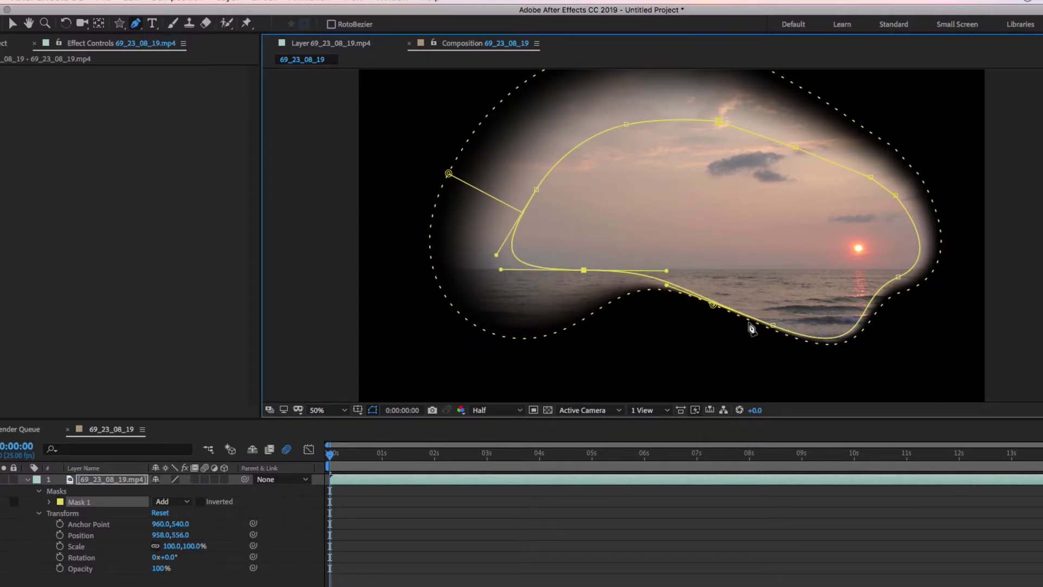
pyautogui.moveTo(773, 324); pyautogui.dragTo(795, 271)
pyautogui.moveTo(900, 310); pyautogui.dragTo(897, 269)
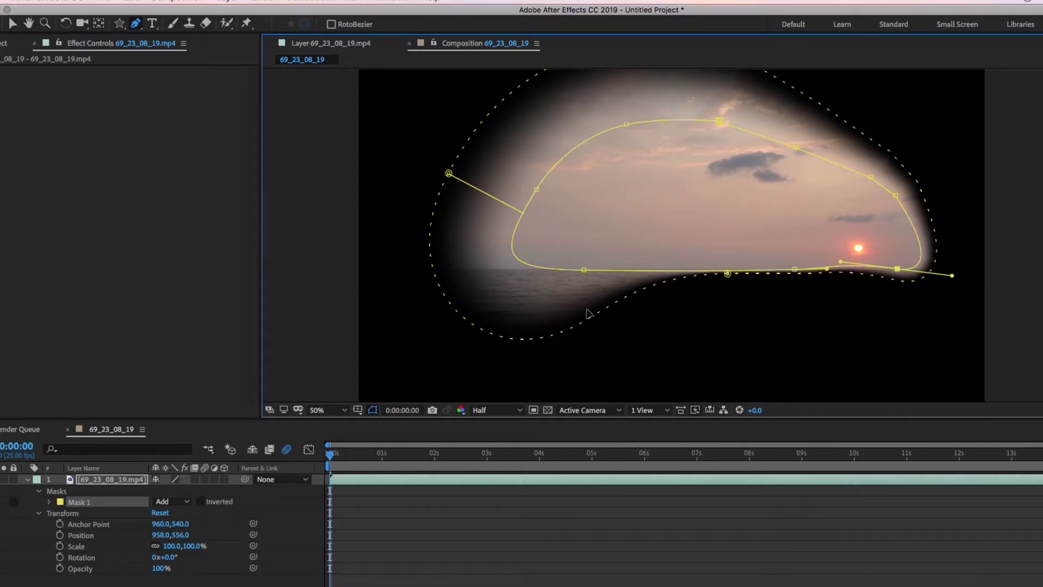
pyautogui.click(584, 270)
# Step: Pull the feather in to the mask edge at both lower corners, reduce it on the lower-left side, and preview the deselected mask
pyautogui.moveTo(136, 23); pyautogui.dragTo(209, 80)
pyautogui.moveTo(503, 332); pyautogui.dragTo(565, 270)
pyautogui.moveTo(913, 290); pyautogui.dragTo(906, 269)
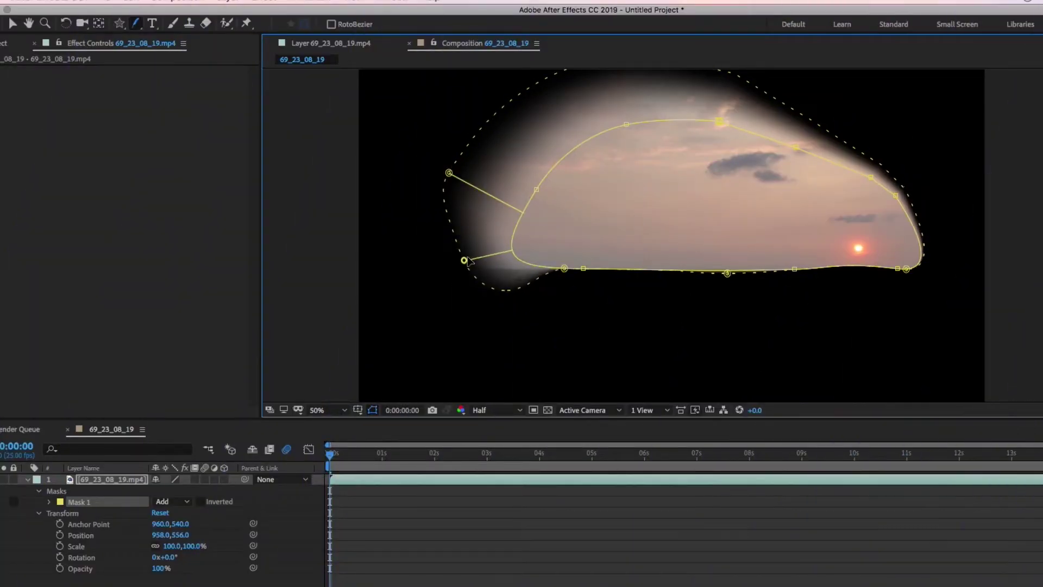
pyautogui.moveTo(466, 261); pyautogui.dragTo(478, 239)
pyautogui.click(398, 279)
pyautogui.press('space')
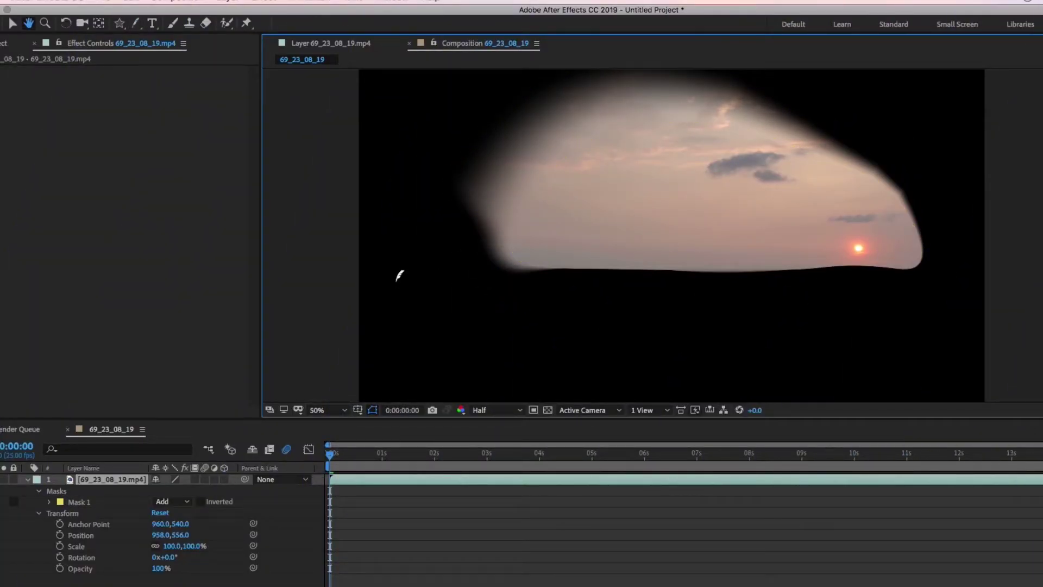
pyautogui.press('space')
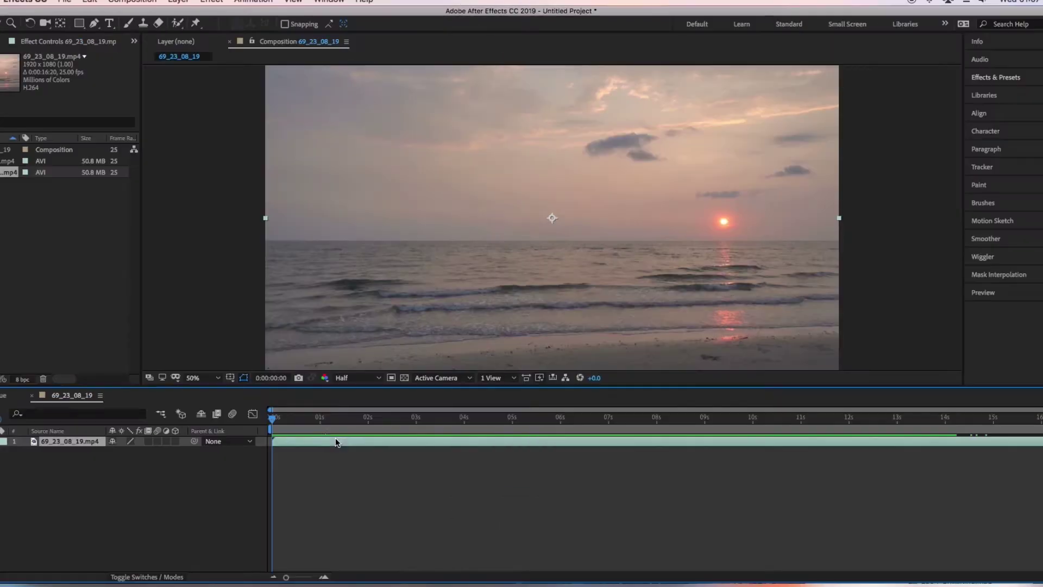
# Step: Duplicate the footage layer, test the copy by shifting it up and to the right, and undo that move
pyautogui.press('super+d')
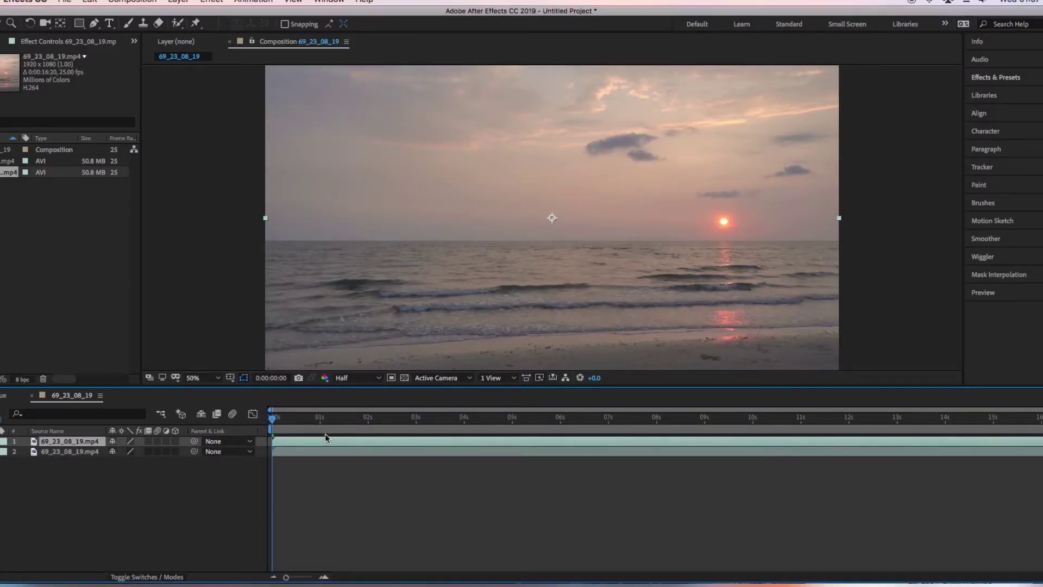
pyautogui.moveTo(682, 230); pyautogui.dragTo(774, 184)
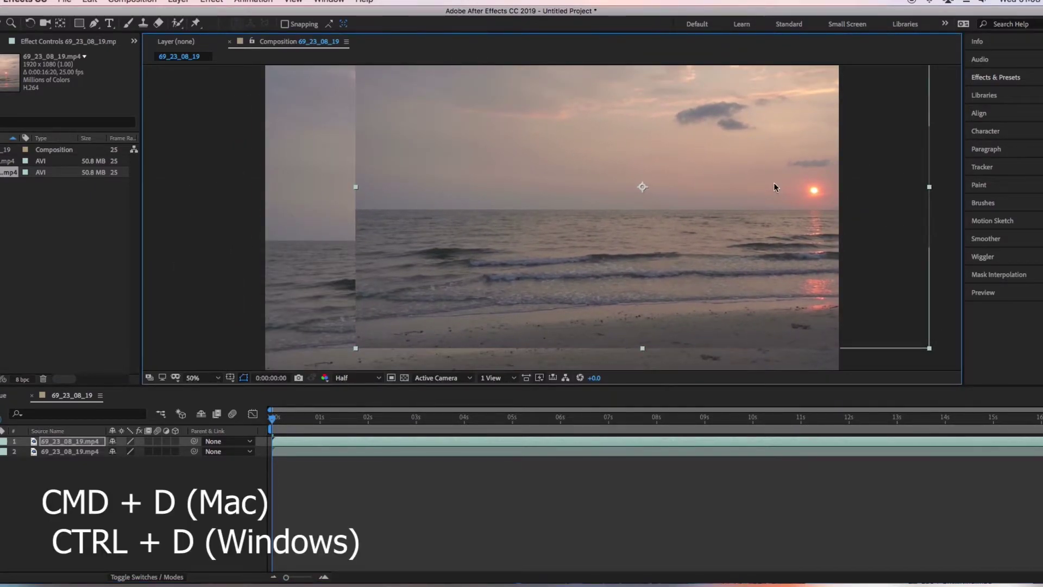
pyautogui.press('super+z')
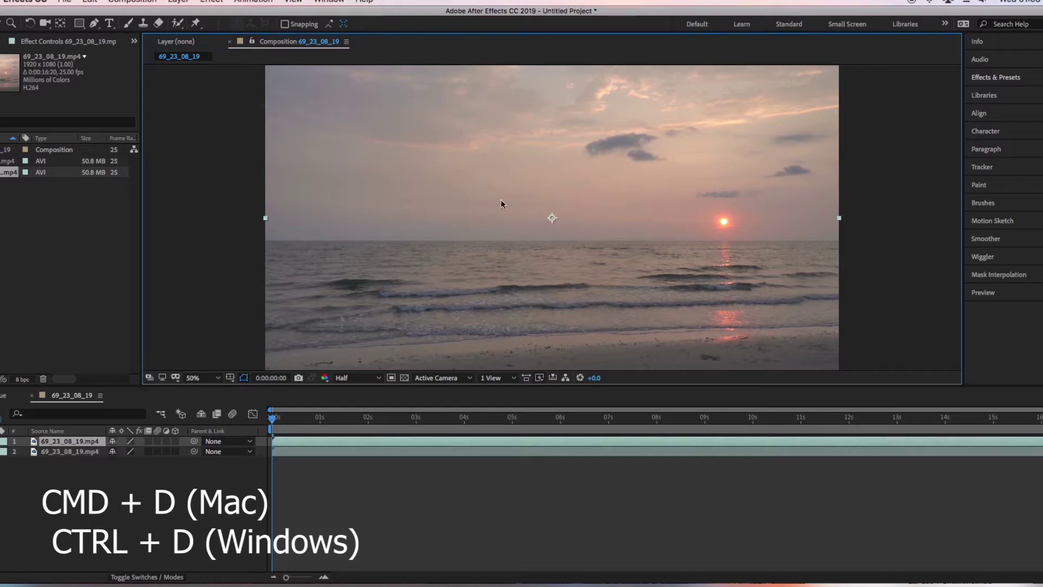
# Step: Draw a small closed mask around the sun on the upper footage layer with the Pen tool
pyautogui.click(95, 23)
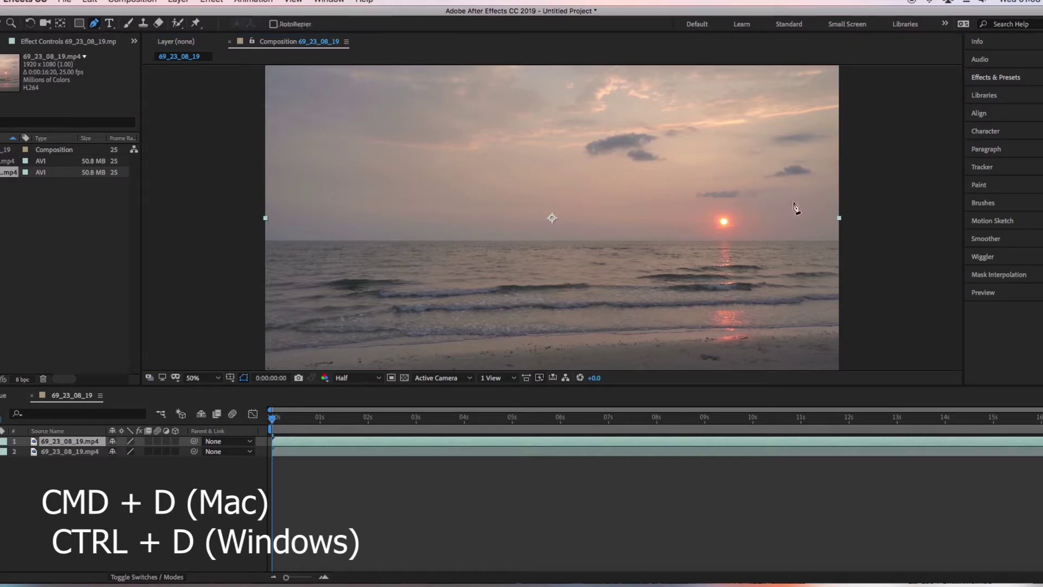
pyautogui.click(739, 207)
pyautogui.click(721, 204)
pyautogui.click(704, 211)
pyautogui.click(712, 233)
pyautogui.click(729, 234)
pyautogui.click(741, 225)
pyautogui.click(747, 216)
pyautogui.click(739, 207)
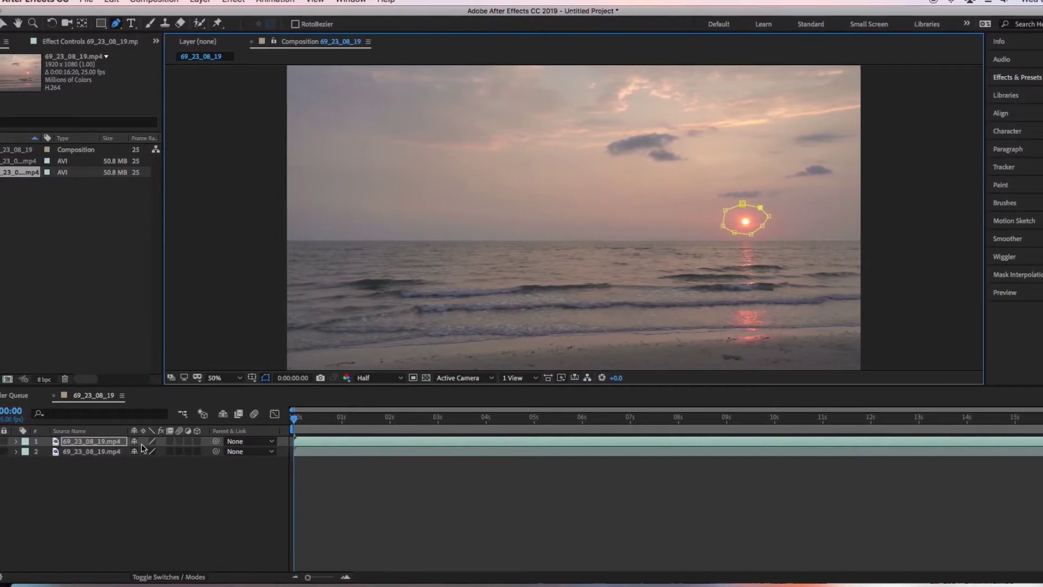
# Step: Deselect the layers, then temporarily hide and reshow the lower footage layer to check the isolated sun
pyautogui.press('F2')
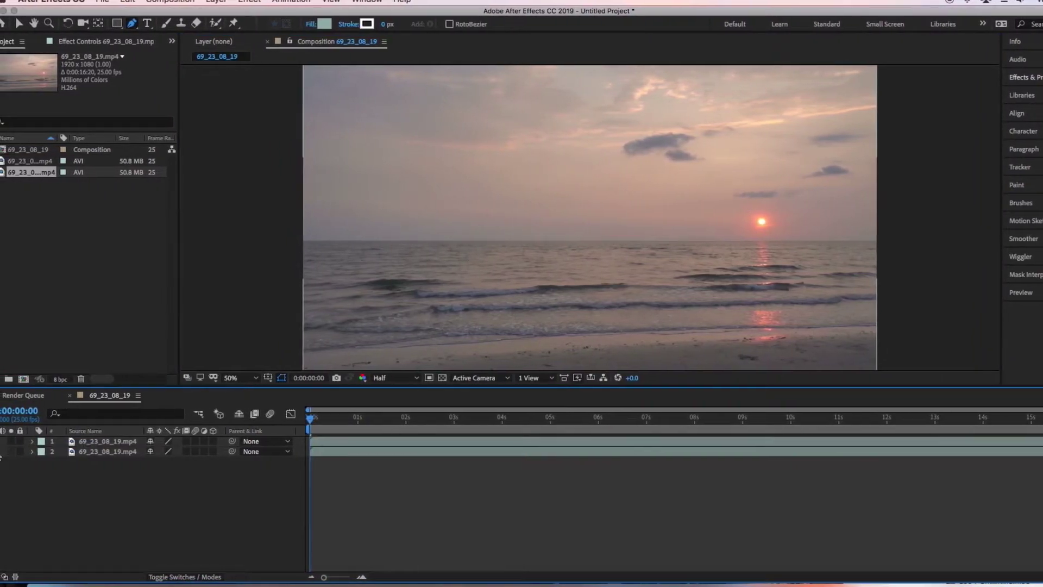
pyautogui.click(1, 452)
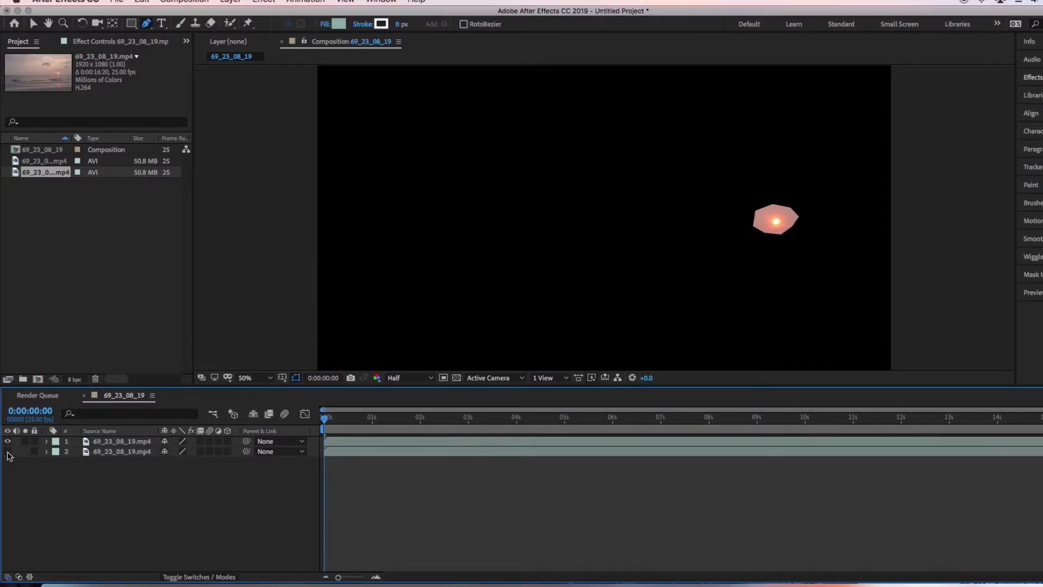
pyautogui.click(9, 452)
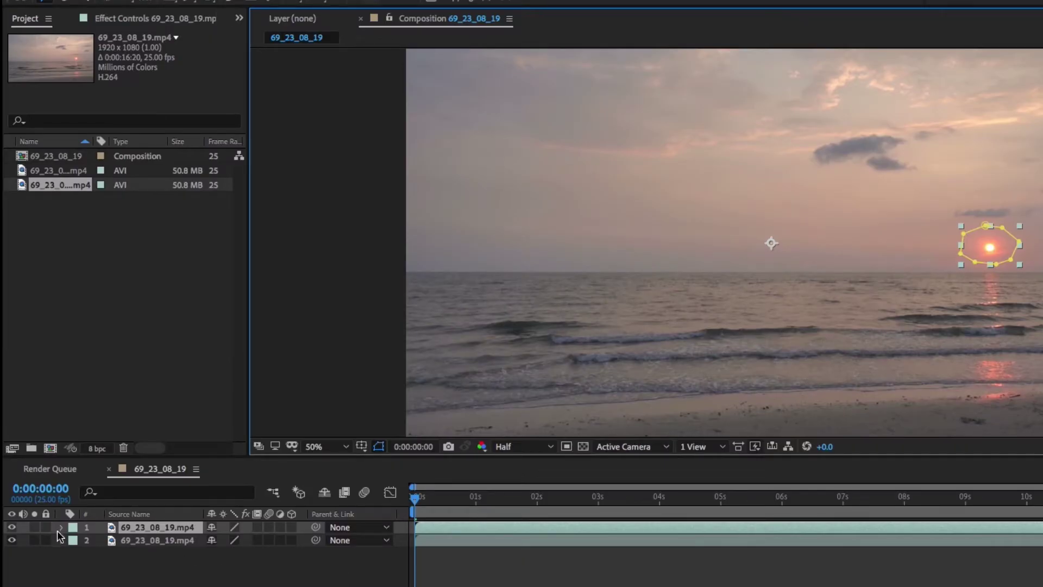
# Step: Place the masked sun layer to the left of the original sun at position 866, 540 and scale it to 78%
pyautogui.click(60, 527)
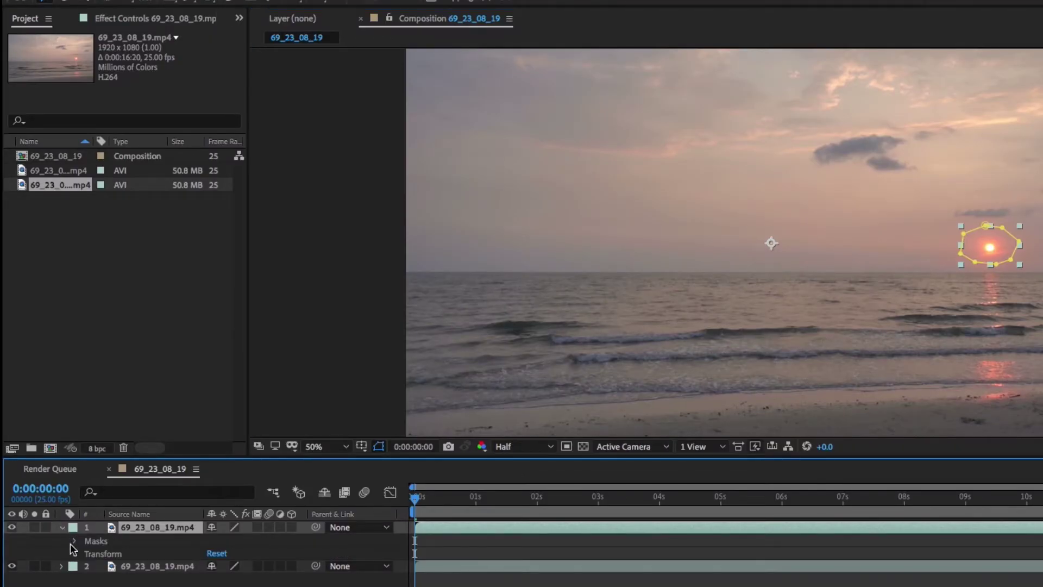
pyautogui.click(74, 555)
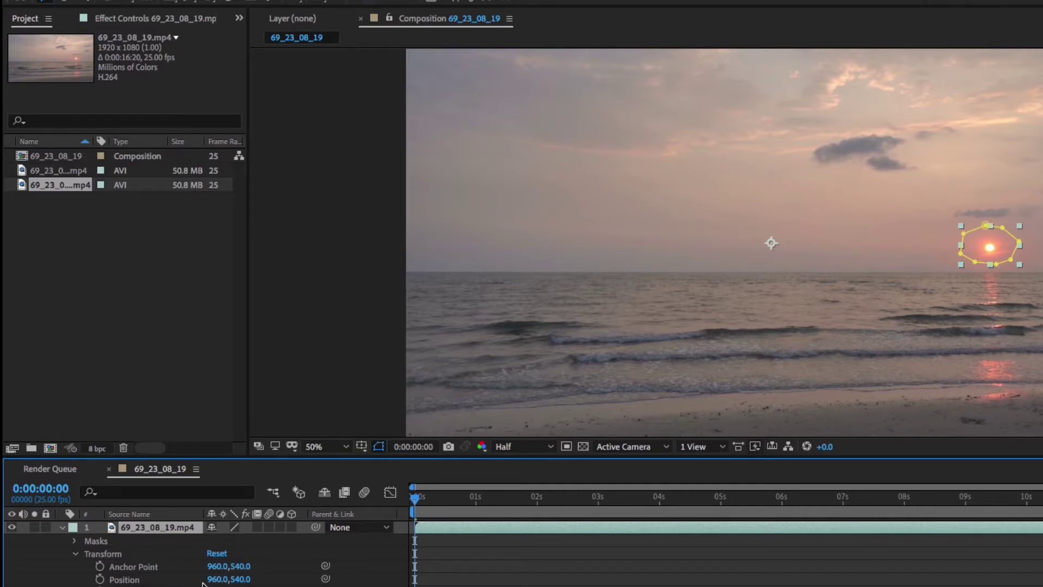
pyautogui.moveTo(219, 581); pyautogui.dragTo(75, 582)
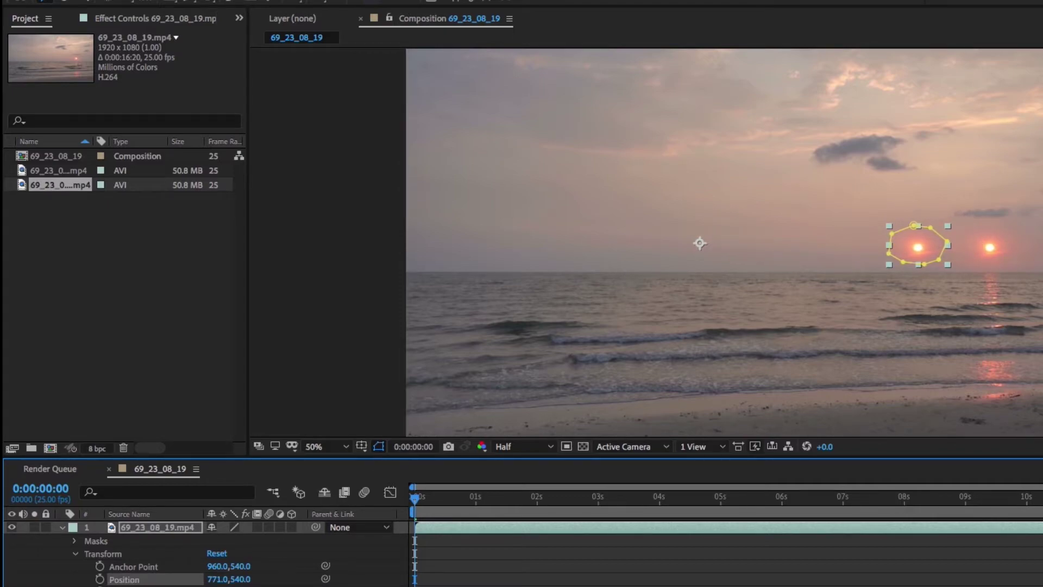
pyautogui.hotkey('shift', 'Left')
pyautogui.hotkey('shift', 'Left')
pyautogui.hotkey('shift', 'Left')
pyautogui.hotkey('shift', 'Left')
pyautogui.hotkey('shift', 'Left')
pyautogui.hotkey('shift', 'Left')
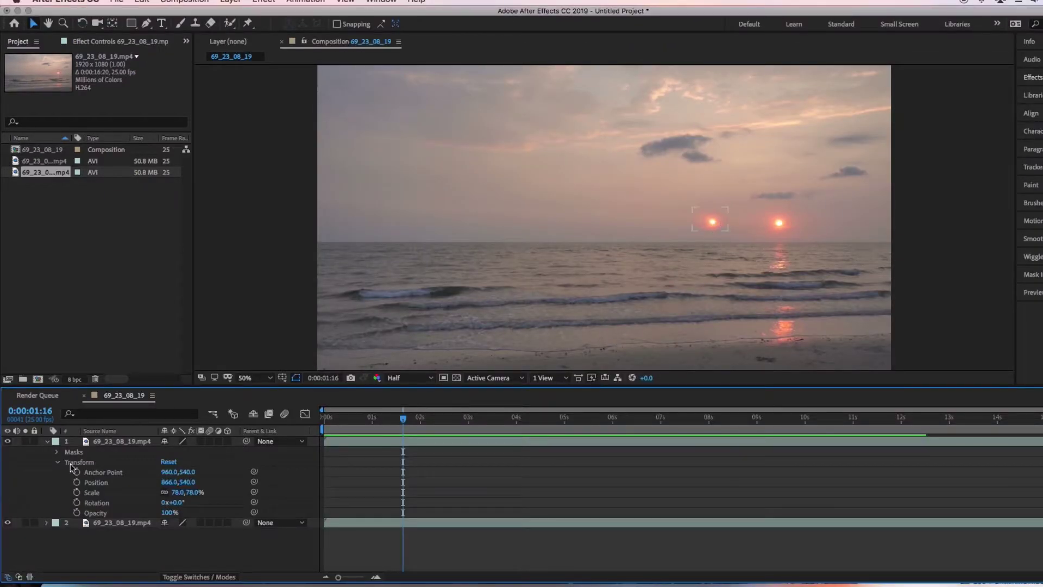
# Step: Soften the edge of Mask 1 on the sun layer by increasing its Mask Feather
pyautogui.click(56, 452)
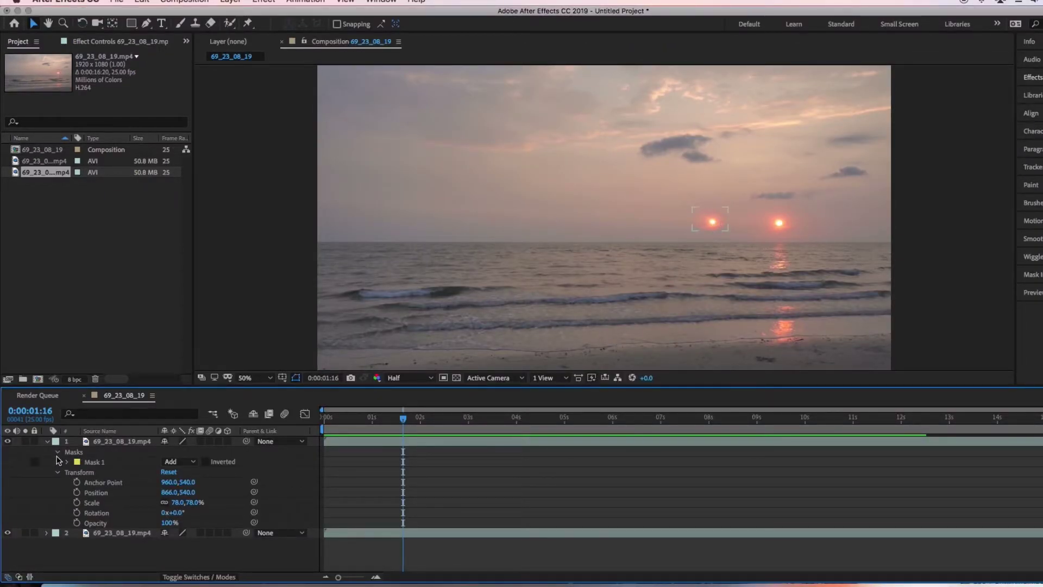
pyautogui.click(67, 462)
pyautogui.moveTo(177, 485); pyautogui.dragTo(218, 485)
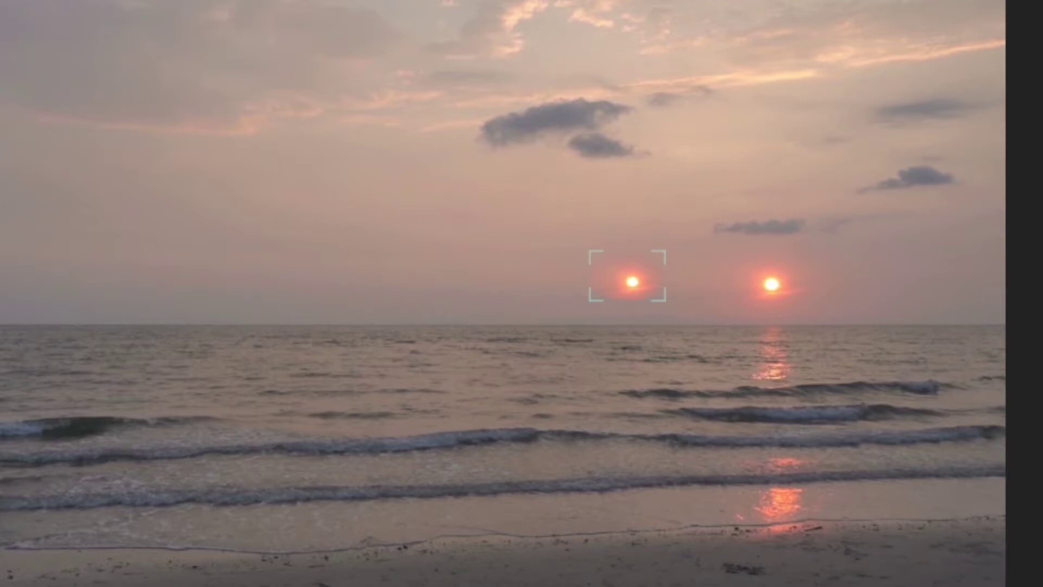
# Step: Duplicate the masked sun layer and move the copy further left by setting its position to 657, 540
pyautogui.click(627, 277)
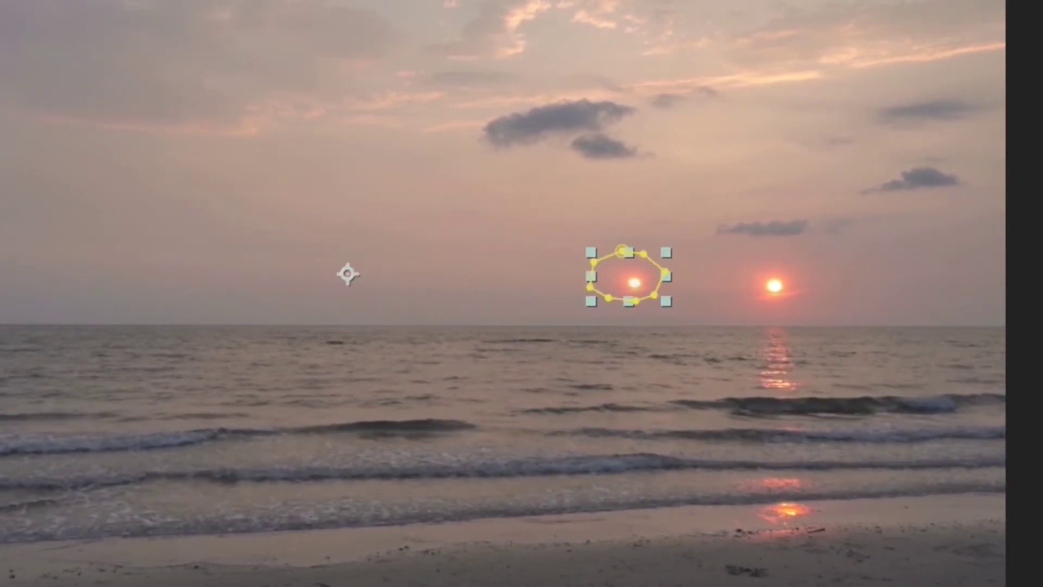
pyautogui.press('space')
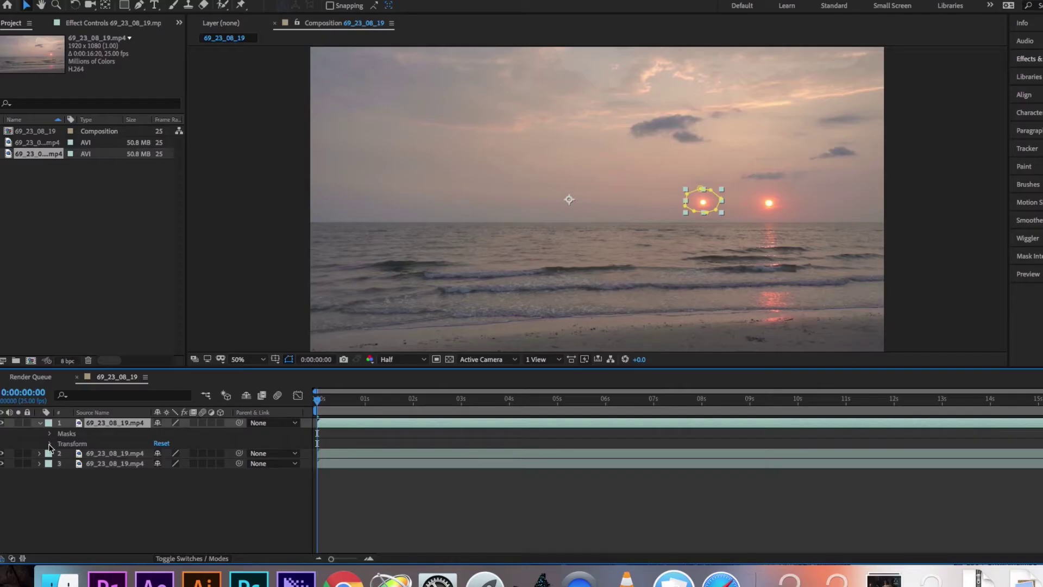
pyautogui.click(51, 443)
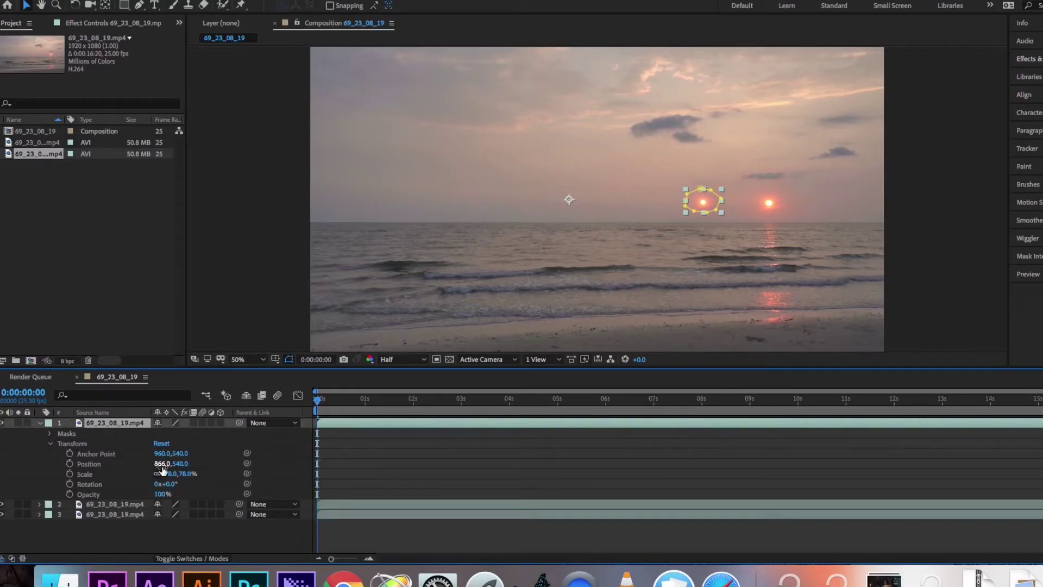
pyautogui.moveTo(161, 466); pyautogui.dragTo(55, 462)
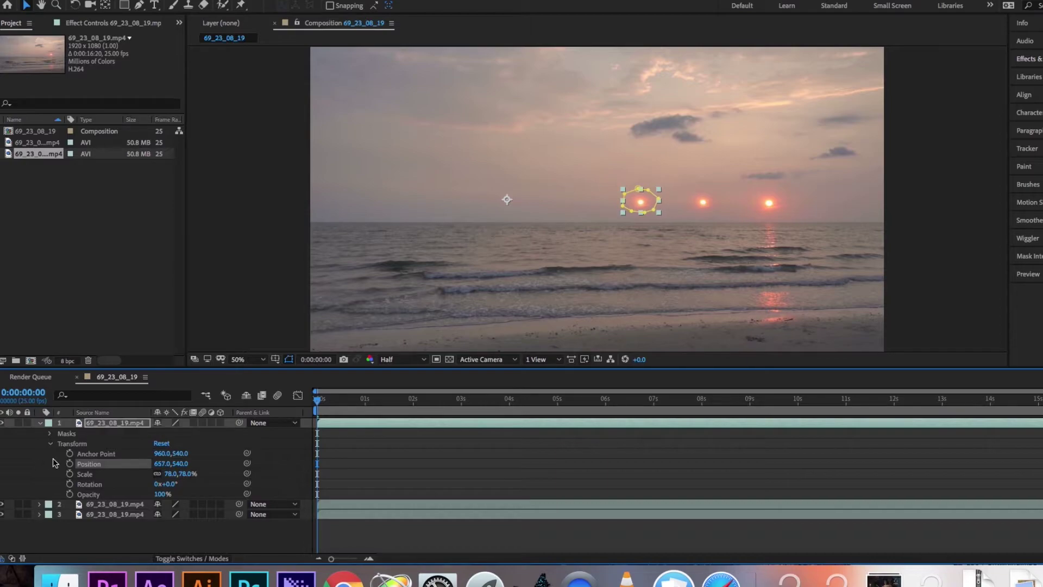
# Step: Scale the leftmost sun copy to 50% at position 844, 546 and preview the composition
pyautogui.moveTo(170, 476); pyautogui.dragTo(189, 462)
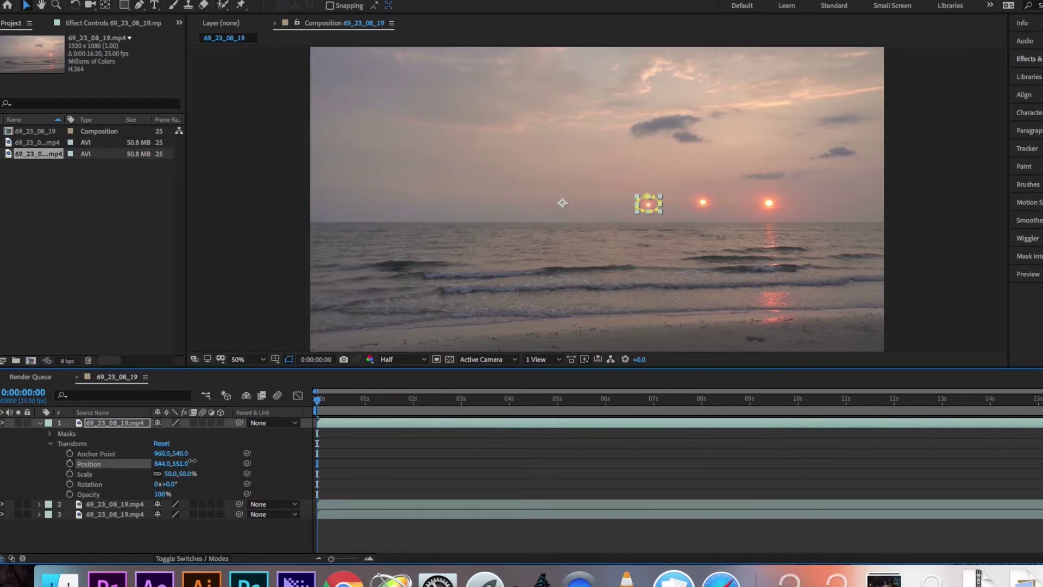
pyautogui.press('space')
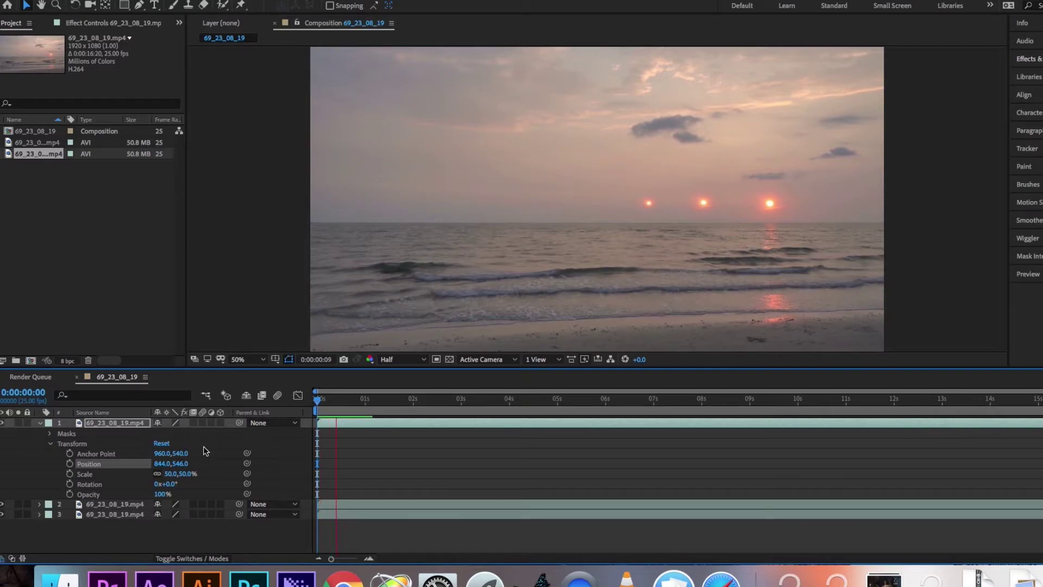
pyautogui.press('space')
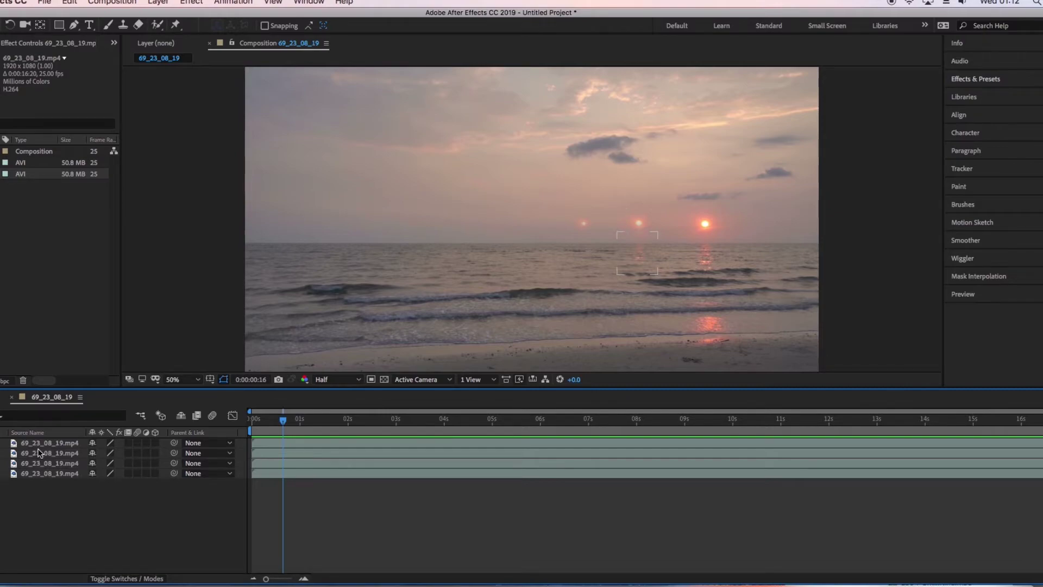
# Step: Create a new adjustment layer above the footage layers in the composition
pyautogui.rightClick(511, 505)
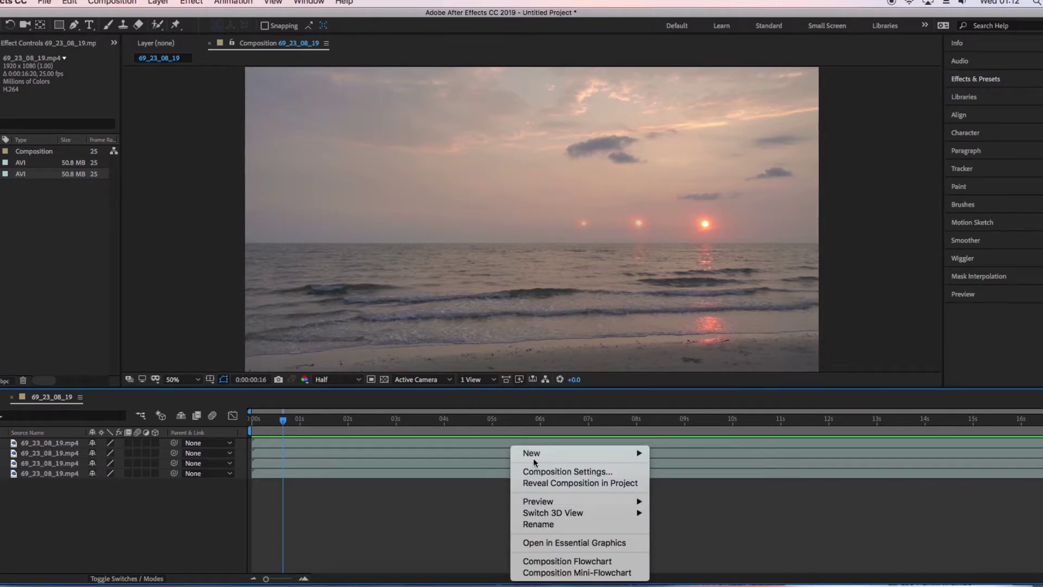
pyautogui.moveTo(537, 453)
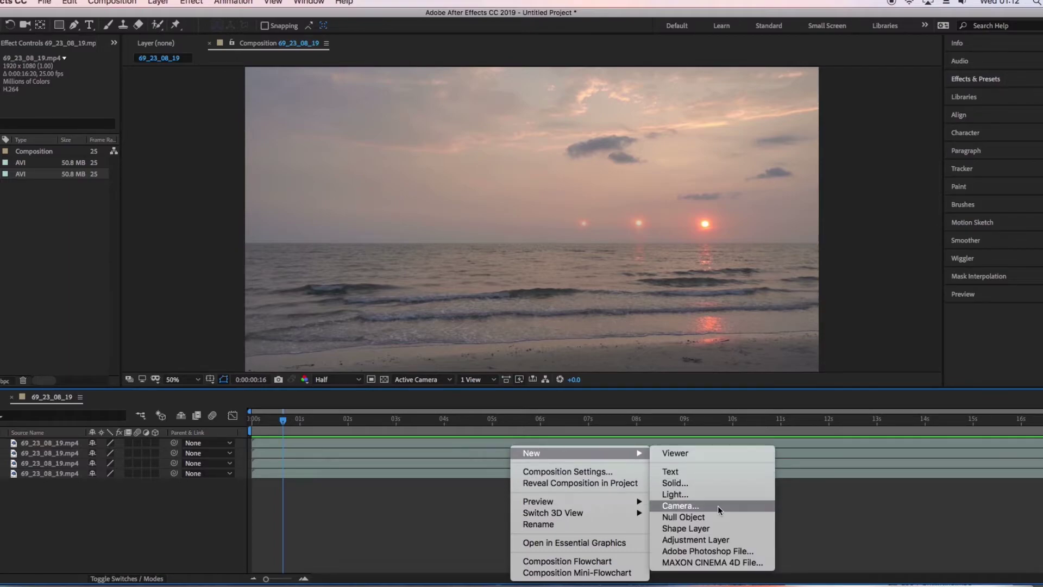
pyautogui.click(702, 539)
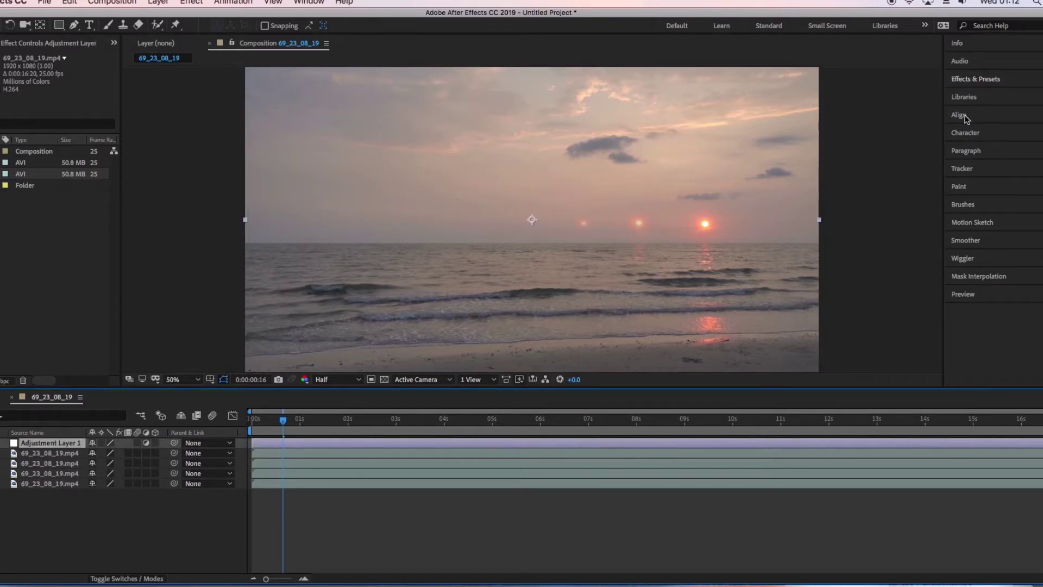
# Step: Find the Color Balance effect and apply it to Adjustment Layer 1
pyautogui.click(975, 79)
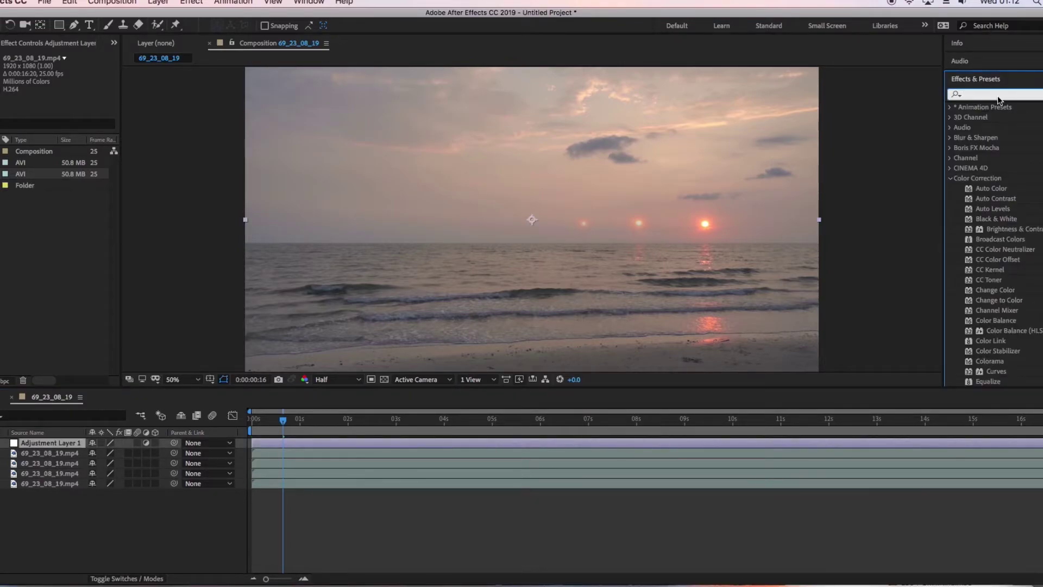
pyautogui.click(996, 96)
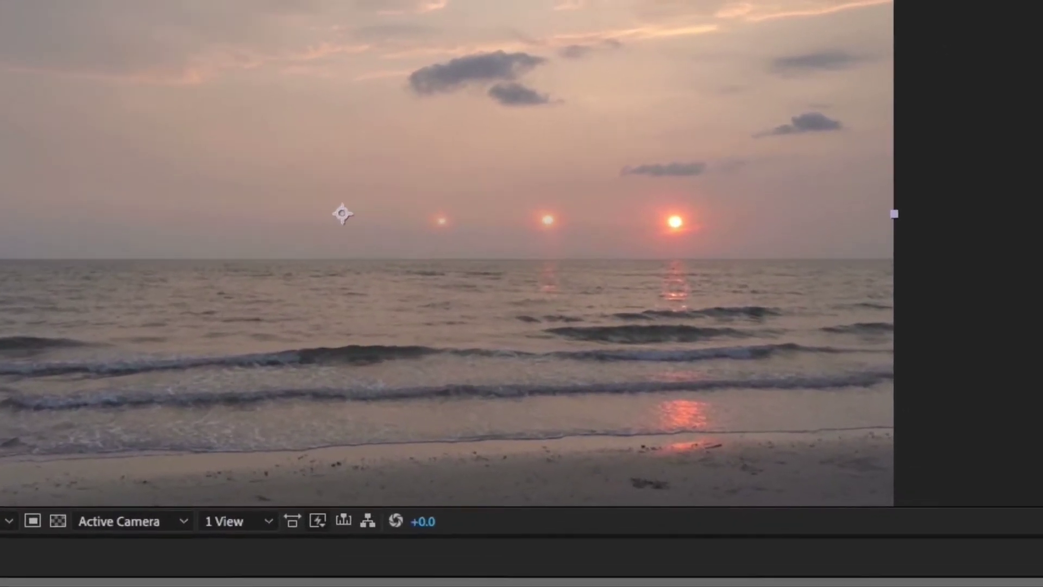
pyautogui.write('color')
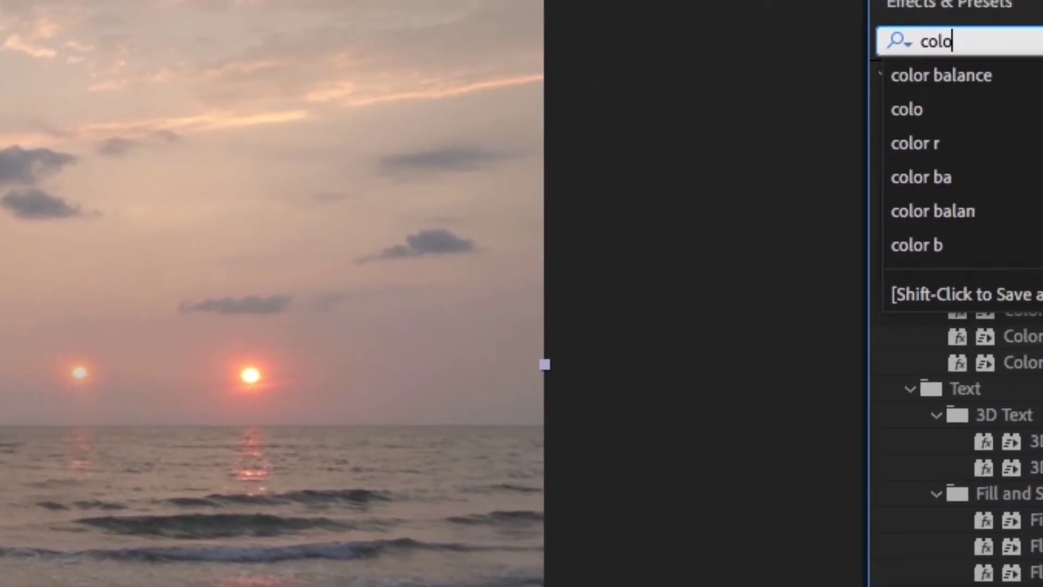
pyautogui.write(' b')
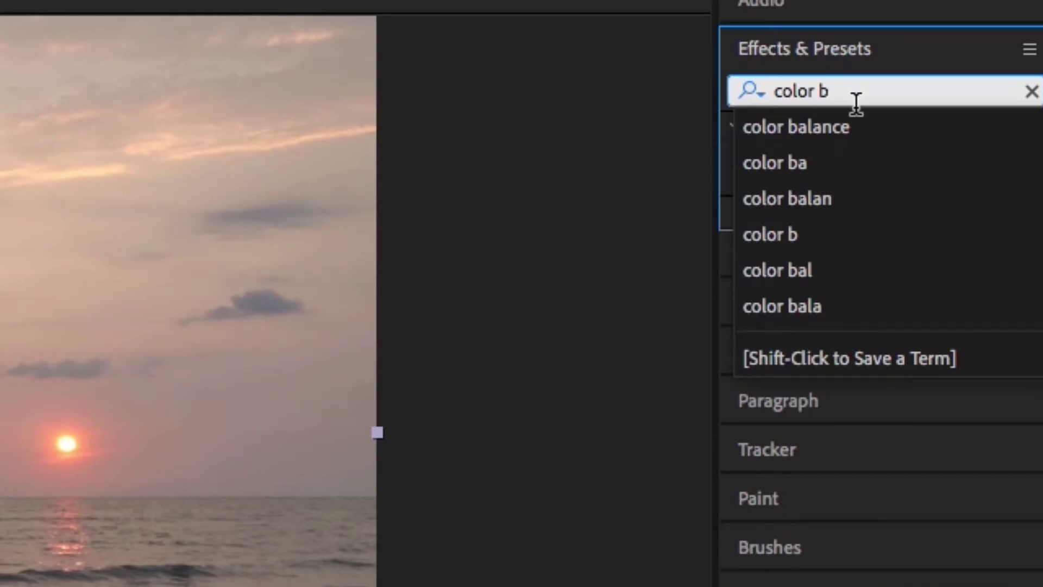
pyautogui.click(823, 190)
pyautogui.moveTo(889, 151); pyautogui.dragTo(399, 429)
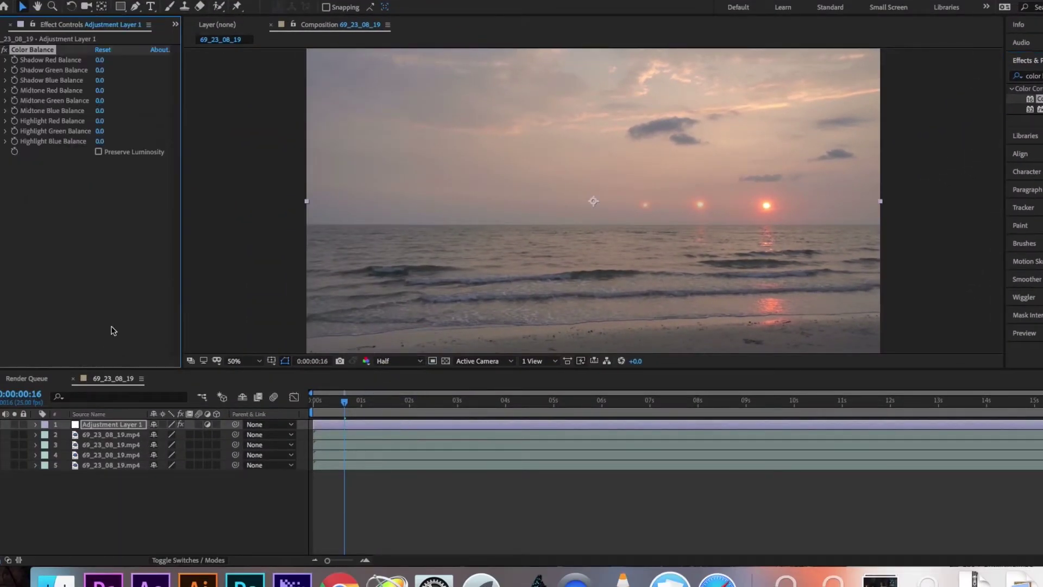
# Step: Set Color Balance to Highlight Green 35.7, Highlight Red -33.0, Midtone Blue -8.4 and Shadow Blue -48.9
pyautogui.click(5, 132)
pyautogui.click(119, 148)
pyautogui.moveTo(118, 148); pyautogui.dragTo(115, 147)
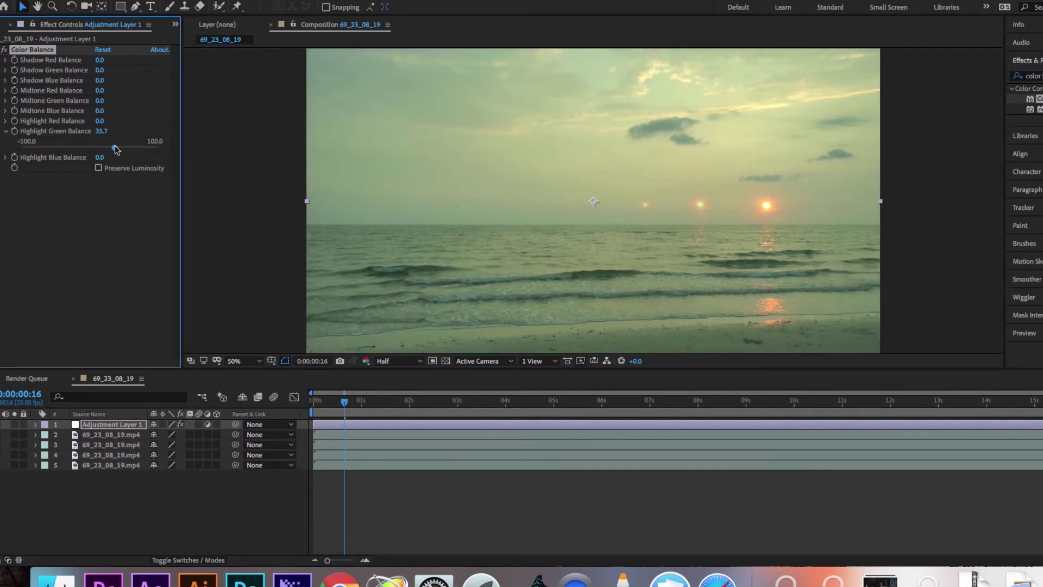
pyautogui.click(5, 111)
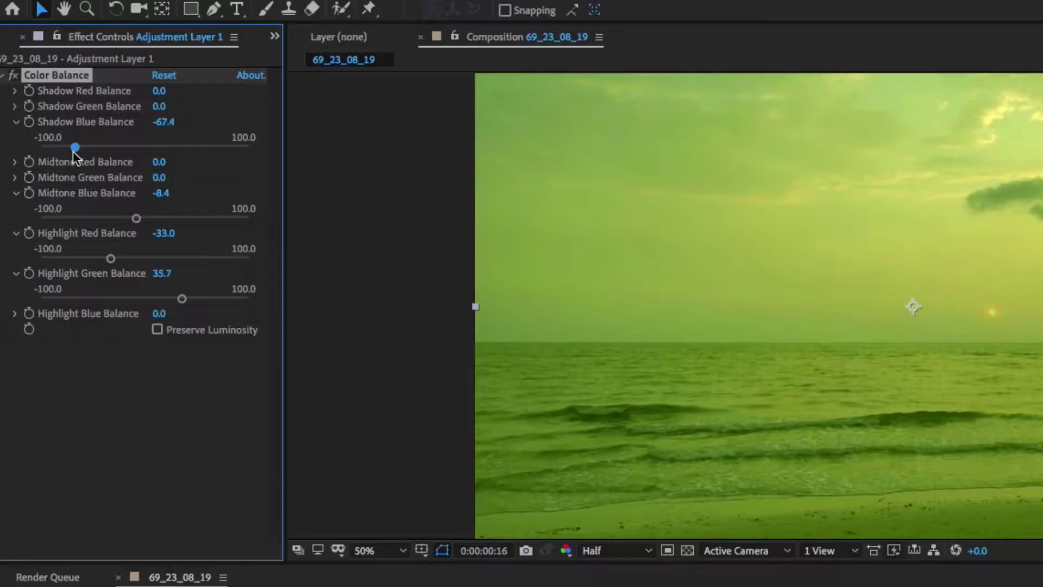
pyautogui.moveTo(55, 97); pyautogui.dragTo(57, 97)
pyautogui.click(181, 579)
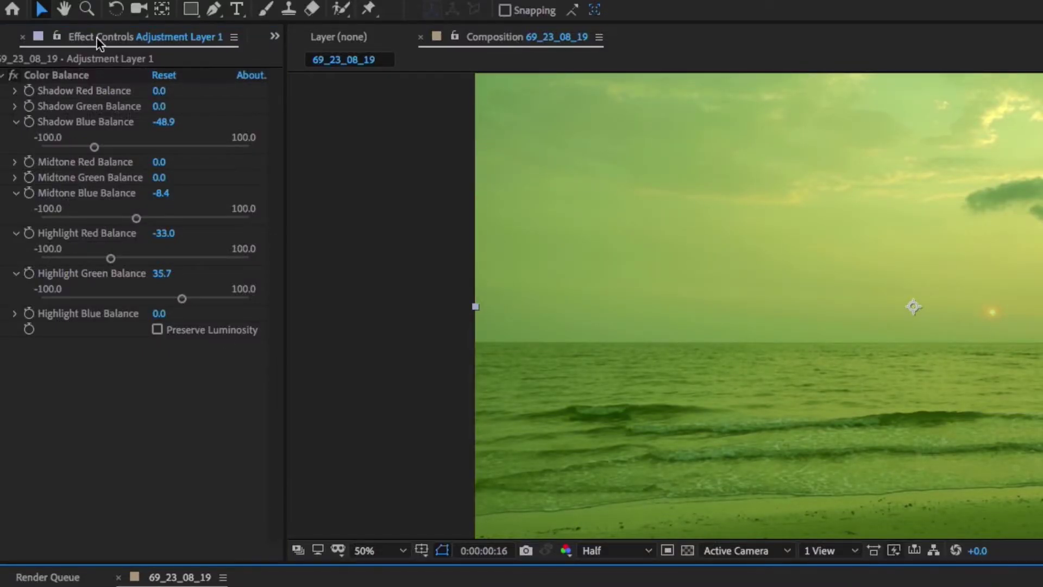
# Step: Draw a closed, elongated Pen tool mask on the adjustment layer just above the horizon, from the frame's left side to the smallest sun
pyautogui.click(213, 9)
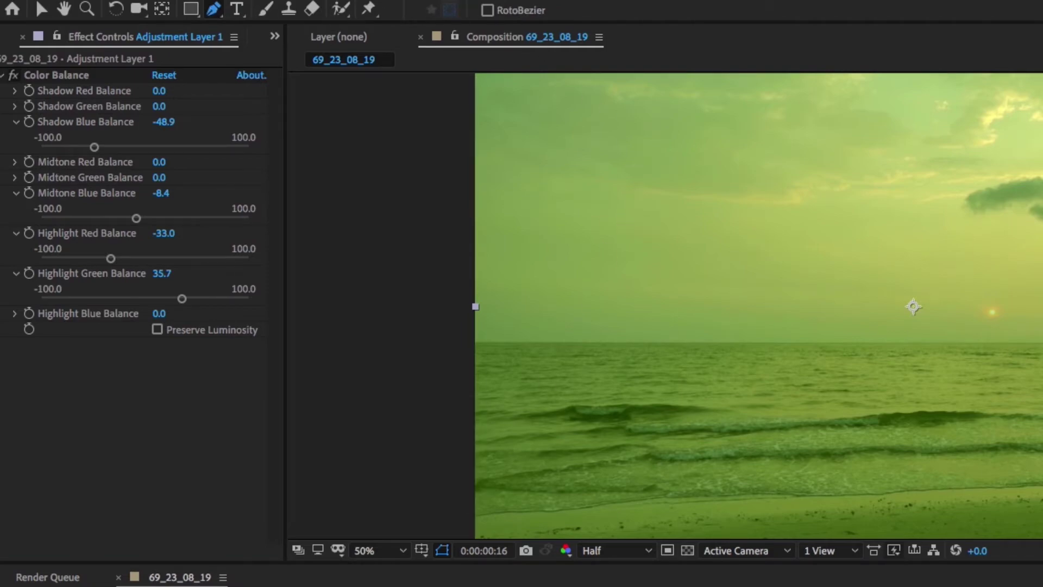
pyautogui.click(958, 313)
pyautogui.click(546, 305)
pyautogui.click(514, 309)
pyautogui.click(547, 334)
pyautogui.click(620, 332)
pyautogui.click(796, 339)
pyautogui.click(918, 343)
pyautogui.click(994, 330)
pyautogui.click(975, 313)
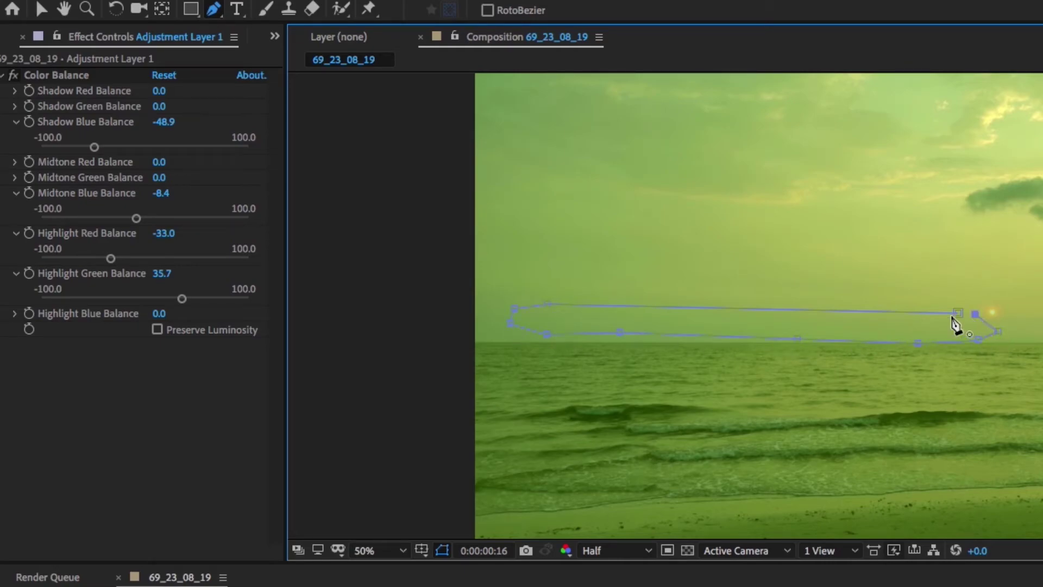
pyautogui.click(957, 313)
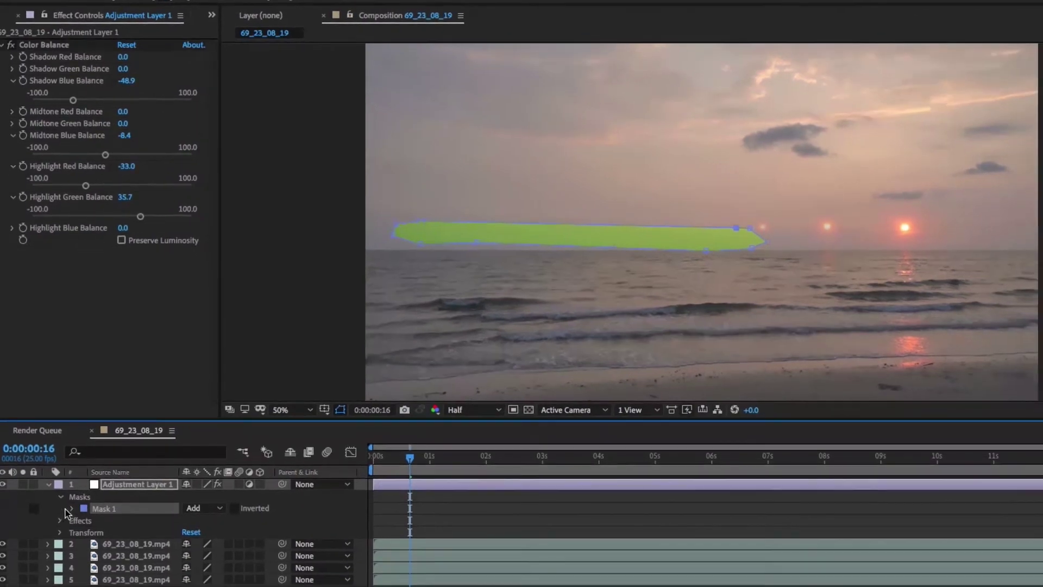
# Step: Feather Mask 1 by 309 pixels and pull its points outward so it spans the full width of the horizon
pyautogui.click(72, 508)
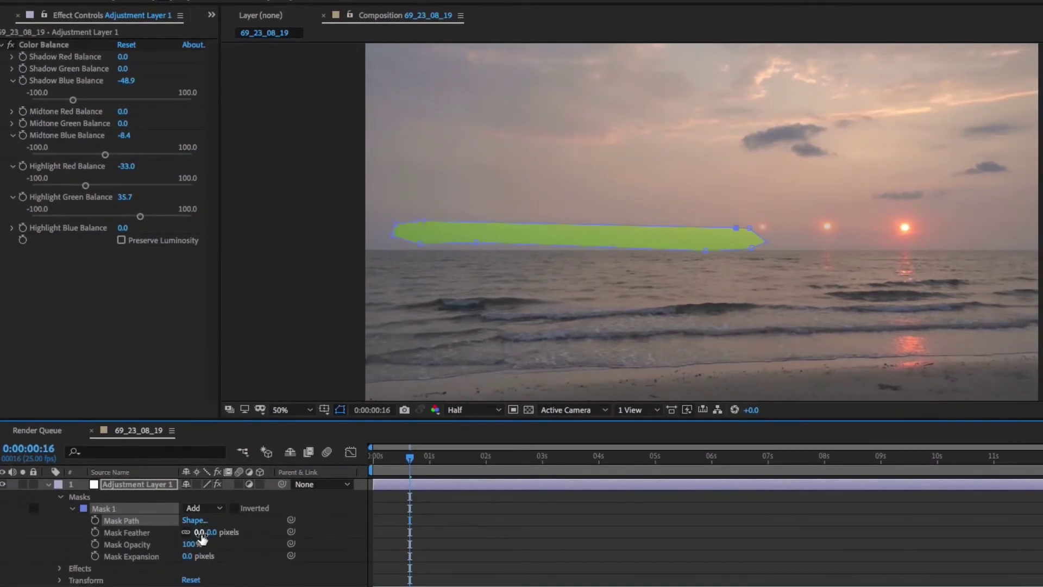
pyautogui.moveTo(195, 532); pyautogui.dragTo(375, 526)
pyautogui.moveTo(391, 234); pyautogui.dragTo(364, 208)
pyautogui.moveTo(768, 240); pyautogui.dragTo(1041, 245)
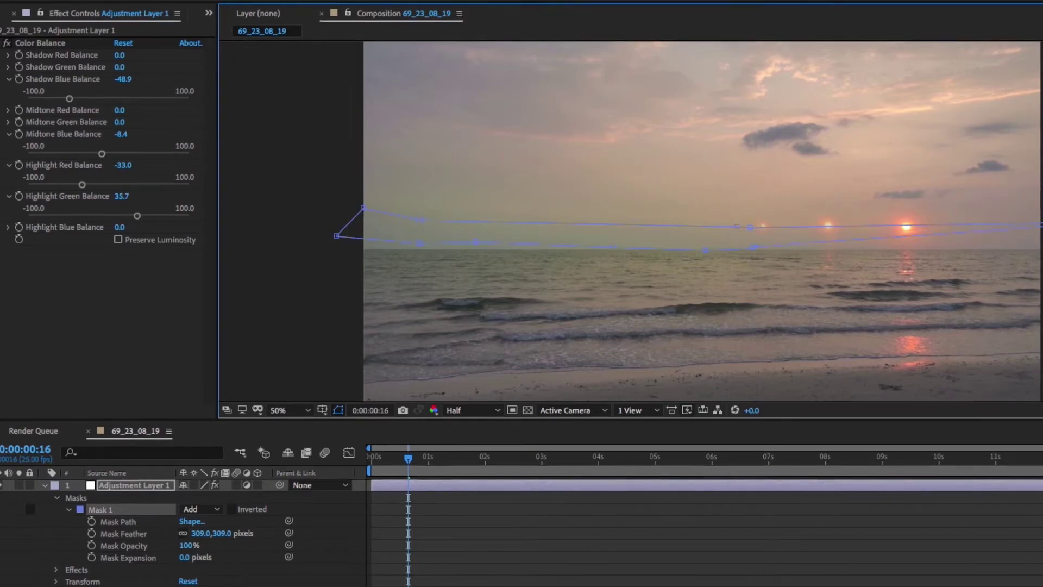
pyautogui.moveTo(758, 258); pyautogui.dragTo(711, 203)
pyautogui.moveTo(608, 246); pyautogui.dragTo(606, 265)
pyautogui.moveTo(417, 243); pyautogui.dragTo(380, 258)
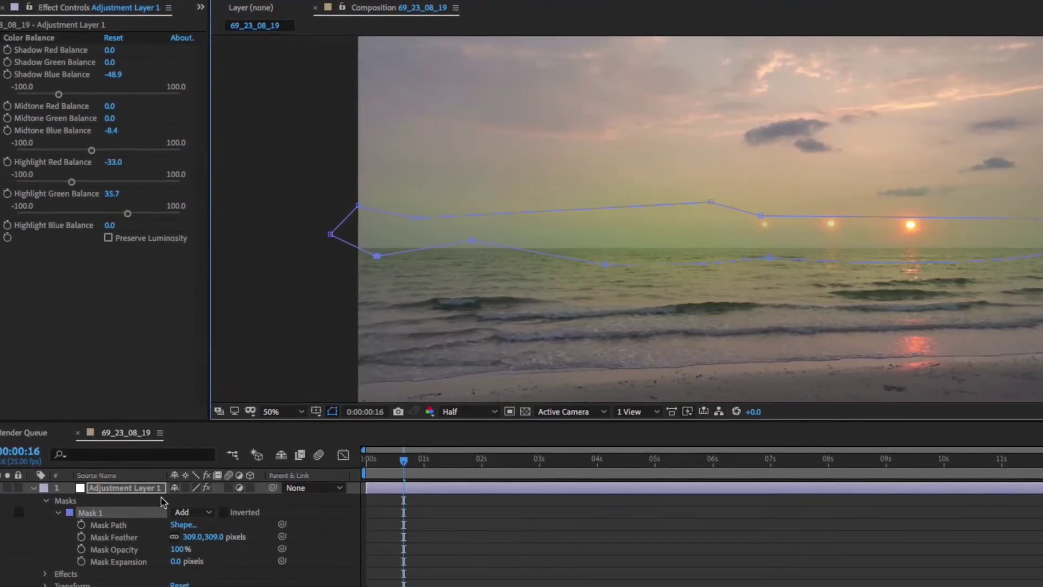
# Step: Change the adjustment layer's Color Balance to Highlight Red 100, Highlight Green -100 and Midtone Blue 100
pyautogui.click(102, 497)
pyautogui.hotkey('ctrl', 't')
pyautogui.click(81, 514)
pyautogui.click(62, 574)
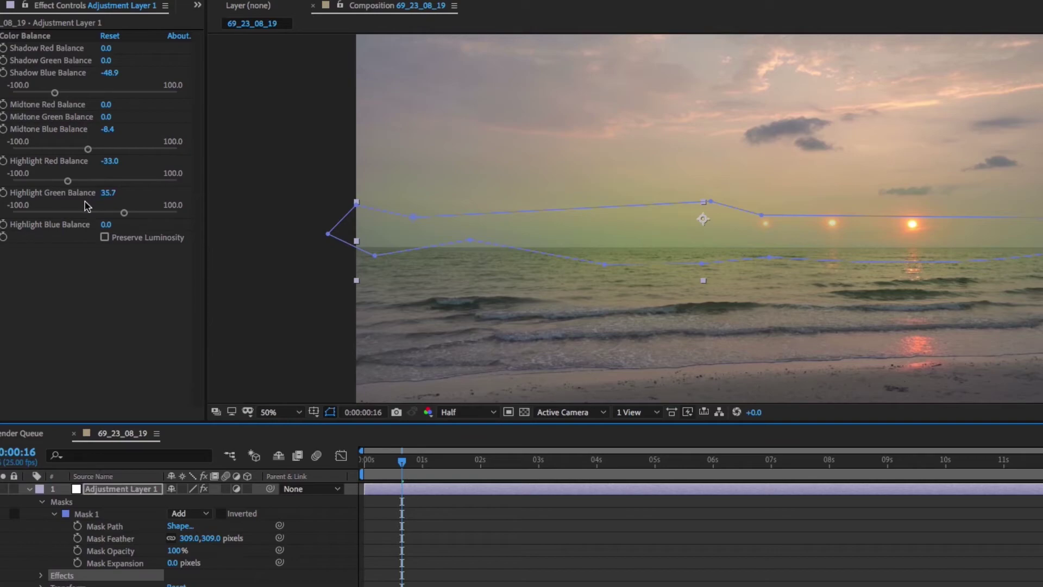
pyautogui.moveTo(112, 181); pyautogui.dragTo(190, 182)
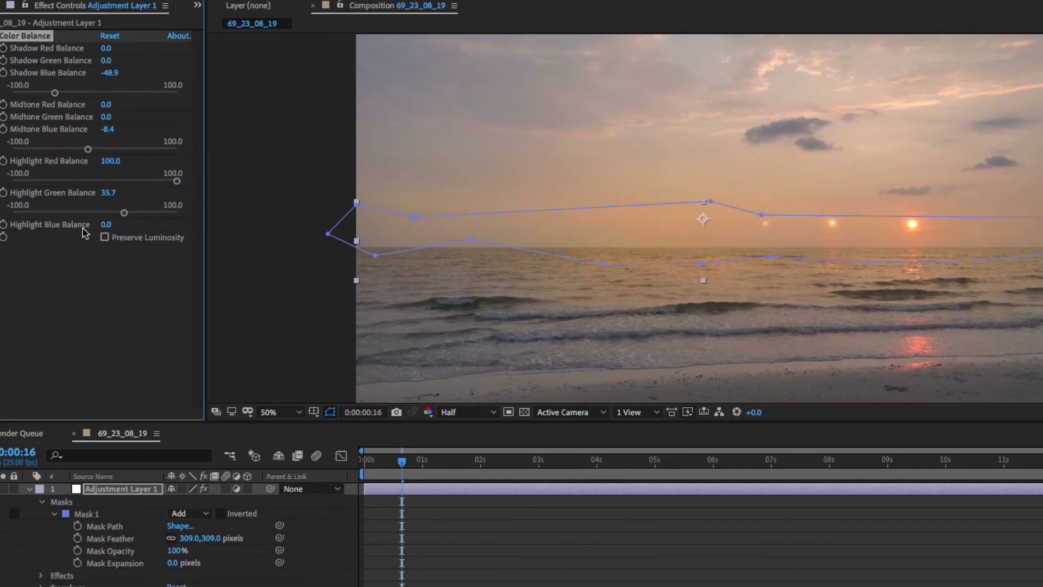
pyautogui.moveTo(61, 216); pyautogui.dragTo(14, 212)
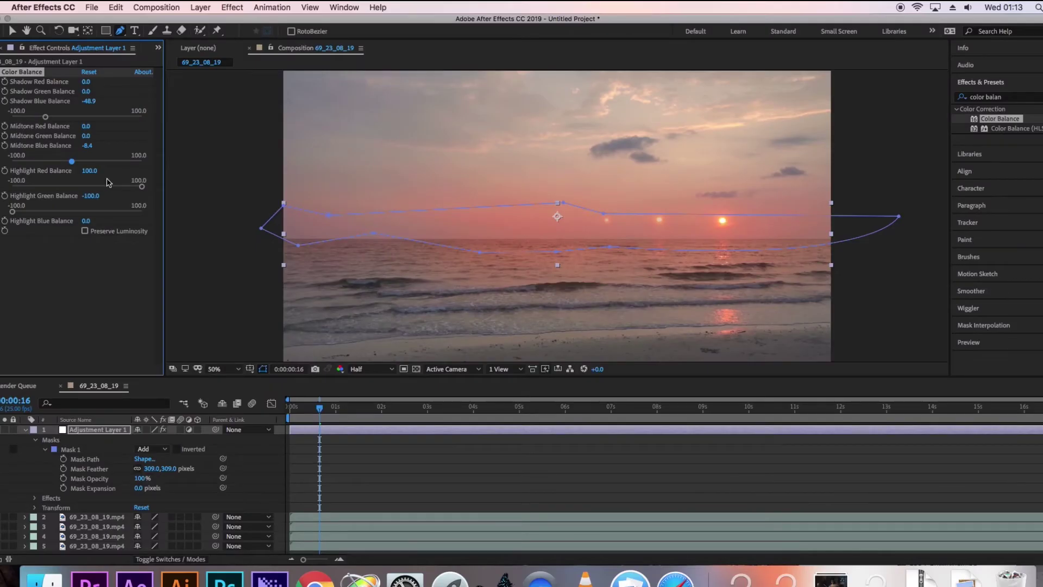
pyautogui.moveTo(71, 161); pyautogui.dragTo(142, 161)
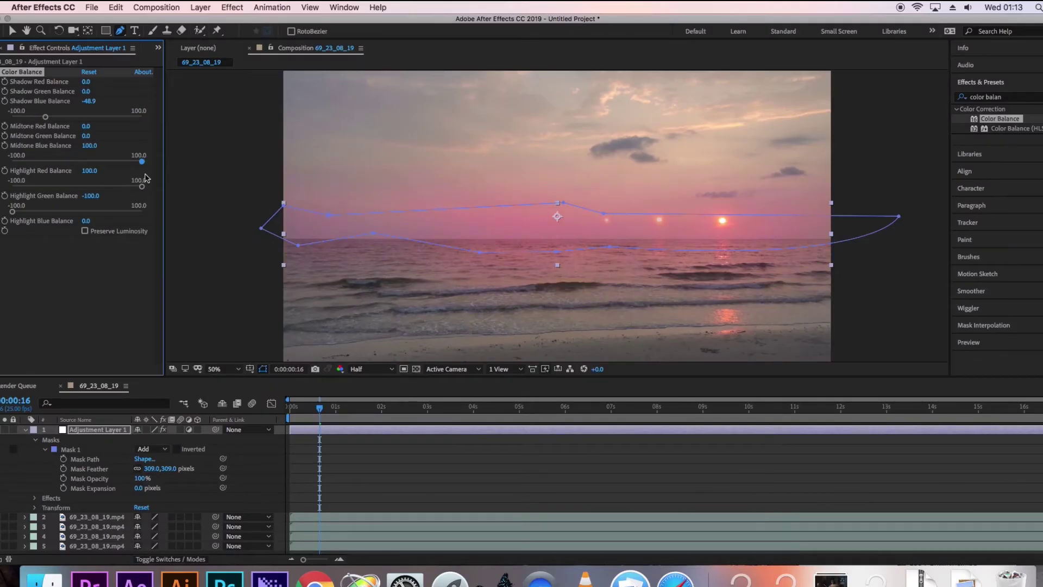
# Step: Hide the mask outline by selecting a footage layer and play back the tinted composition
pyautogui.click(93, 517)
pyautogui.press('space')
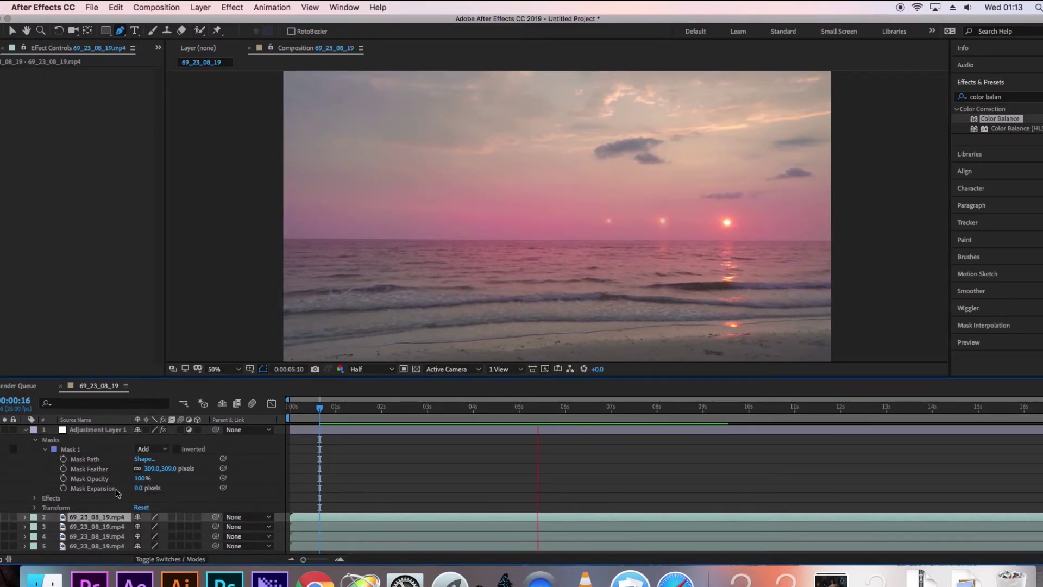
pyautogui.press('space')
# Step: Find the Levels effect and apply it to Adjustment Layer 1
pyautogui.click(76, 430)
pyautogui.click(1025, 101)
pyautogui.write('level')
pyautogui.click(1000, 167)
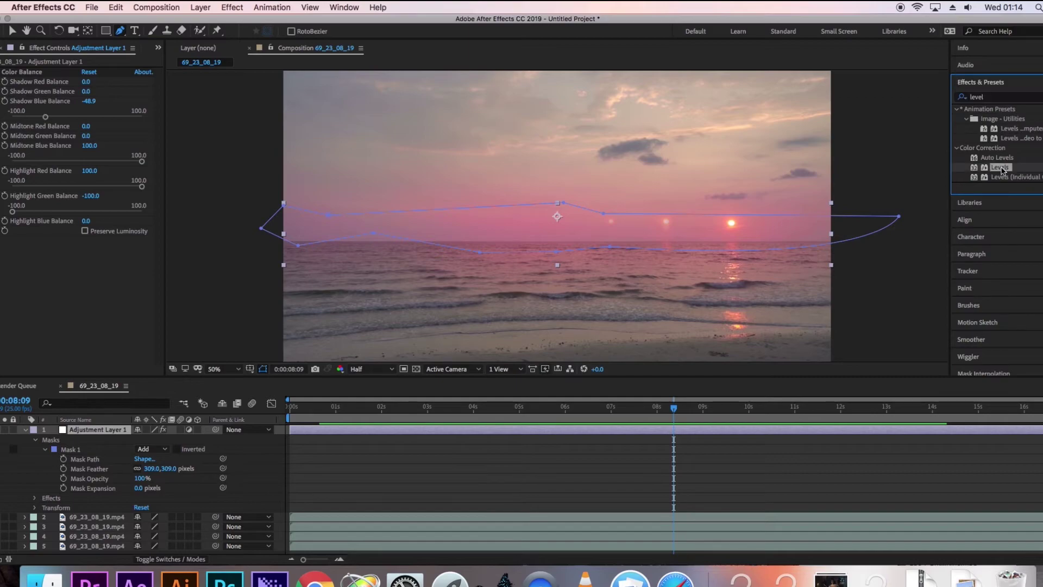
pyautogui.moveTo(171, 400); pyautogui.dragTo(98, 430)
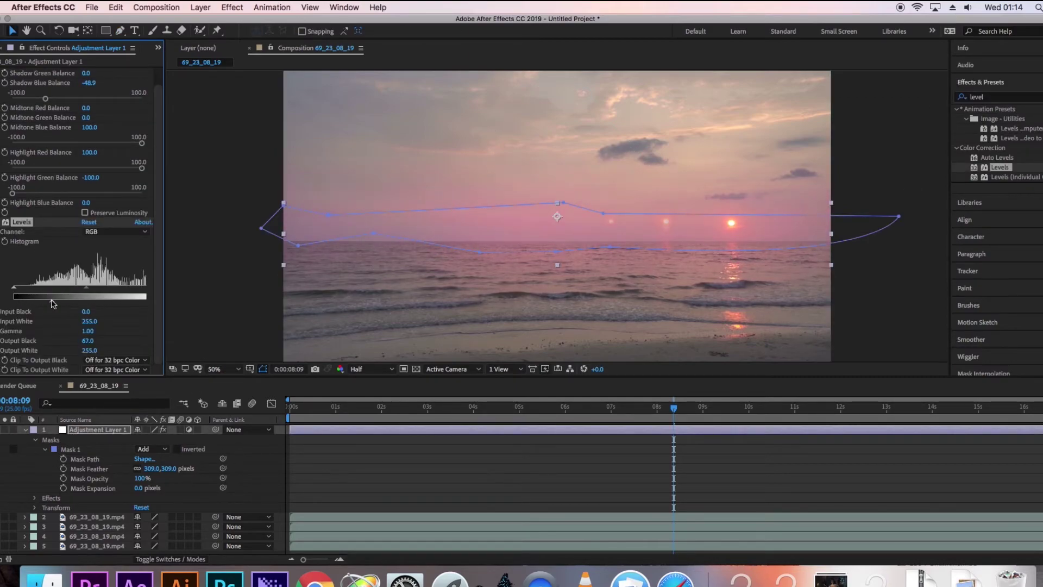
# Step: Raise the Levels Output Black to 242 to turn the masked horizon area into pale fog
pyautogui.moveTo(53, 304); pyautogui.dragTo(106, 303)
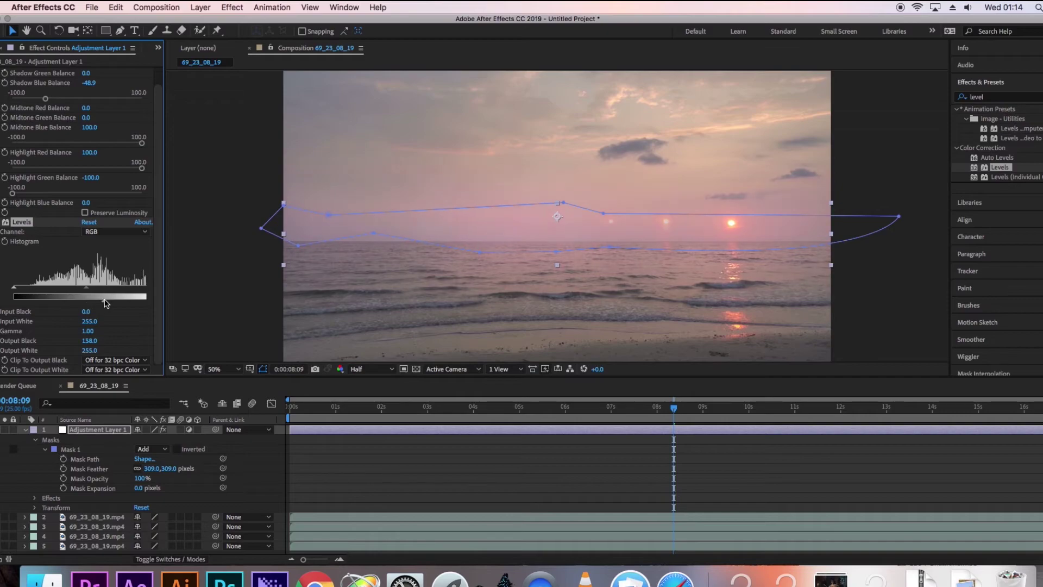
pyautogui.click(224, 286)
pyautogui.moveTo(98, 303); pyautogui.dragTo(229, 298)
pyautogui.moveTo(141, 302); pyautogui.dragTo(153, 302)
# Step: Pull the fog mask's lower edge down and its right end inside the frame, and enable keyframing for Mask Path
pyautogui.moveTo(641, 247); pyautogui.dragTo(655, 266)
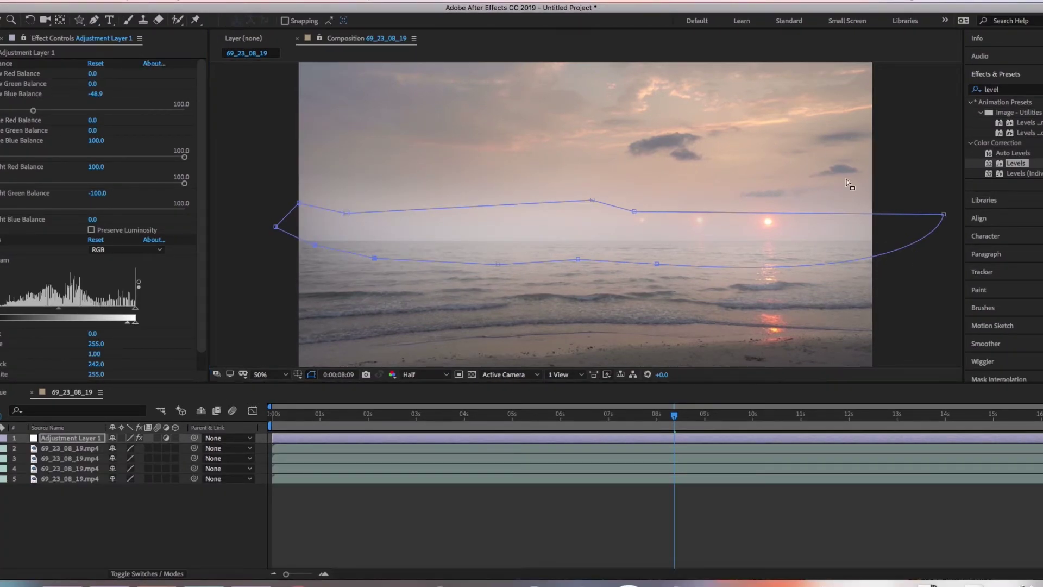
pyautogui.moveTo(887, 215); pyautogui.dragTo(778, 211)
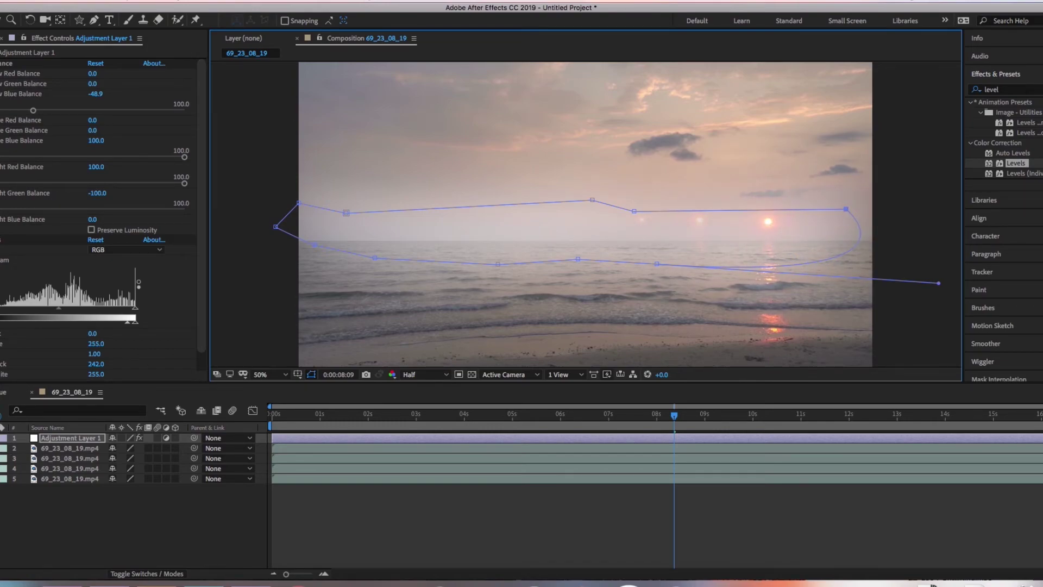
pyautogui.hotkey('ctrl', '`')
pyautogui.click(3, 450)
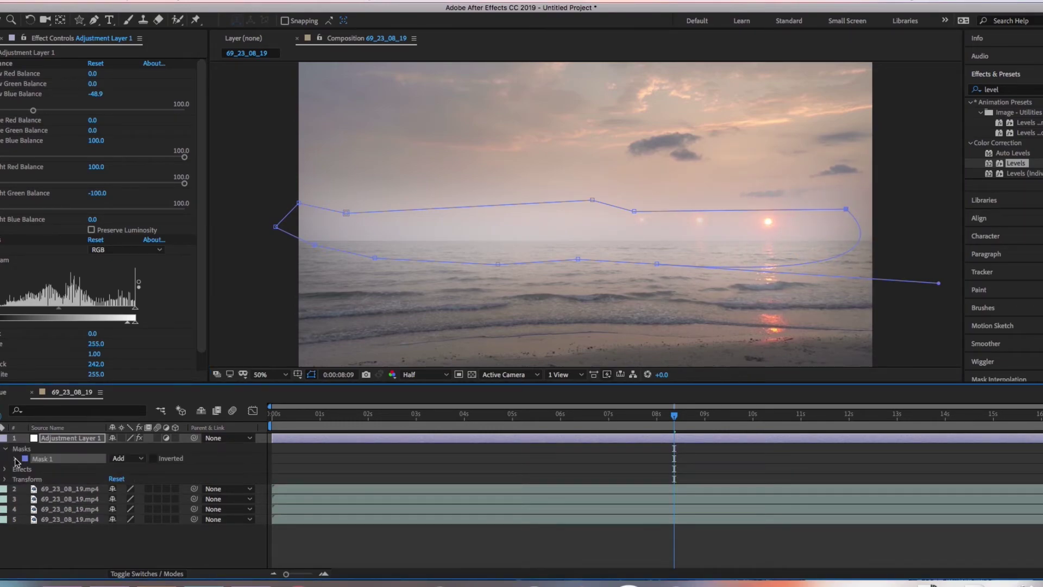
pyautogui.click(16, 460)
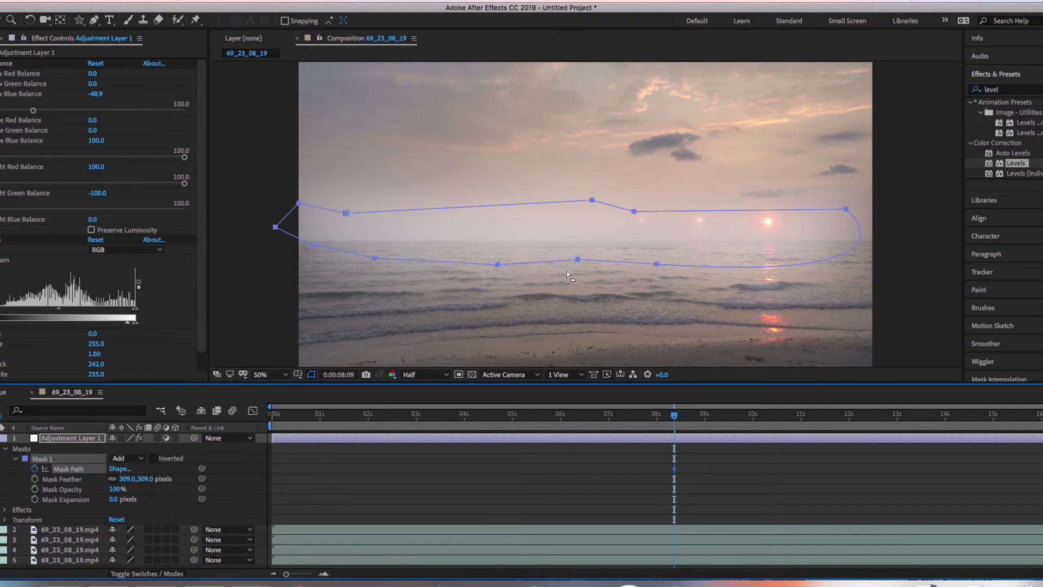
# Step: Slide the whole fog mask toward the left edge of the frame and move its Mask Path keyframe to the timeline's start
pyautogui.moveTo(576, 256); pyautogui.dragTo(146, 276)
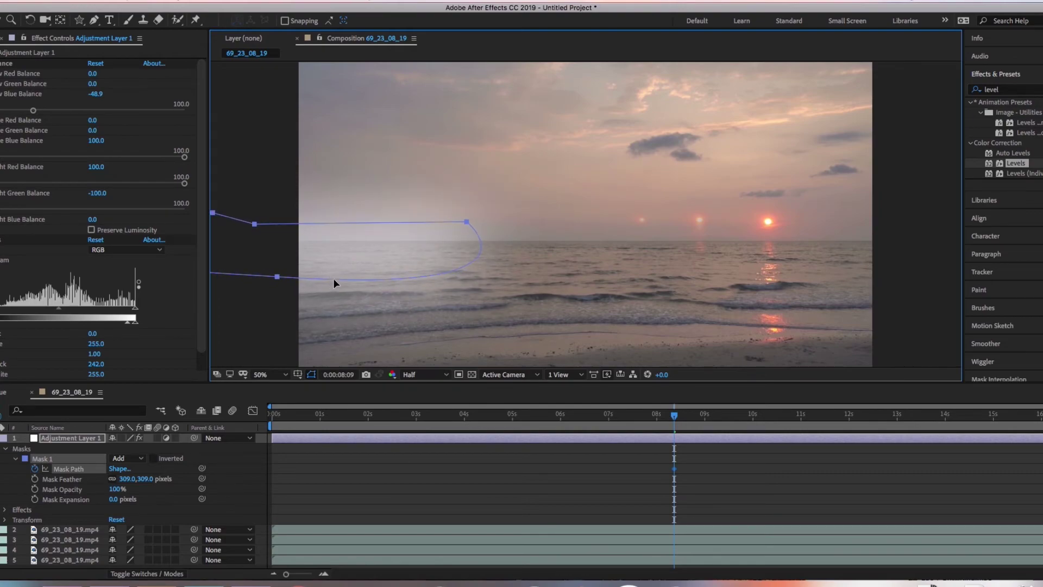
pyautogui.moveTo(673, 478); pyautogui.dragTo(305, 449)
pyautogui.click(673, 471)
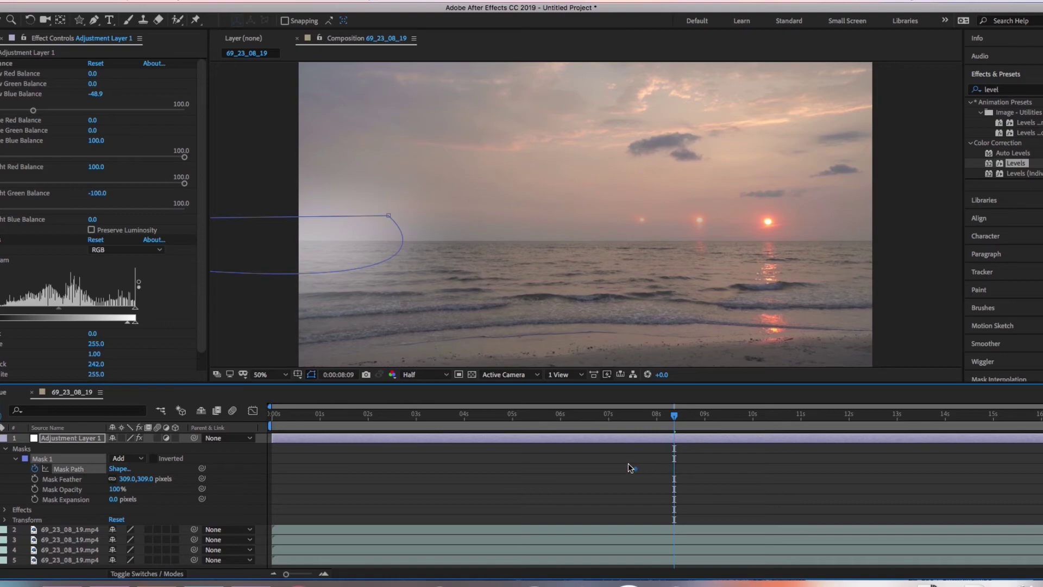
# Step: At 0:00:16:06, stretch the fog mask's right end past the frame's right edge to keyframe its path, and preview the animation from the start
pyautogui.click(1027, 423)
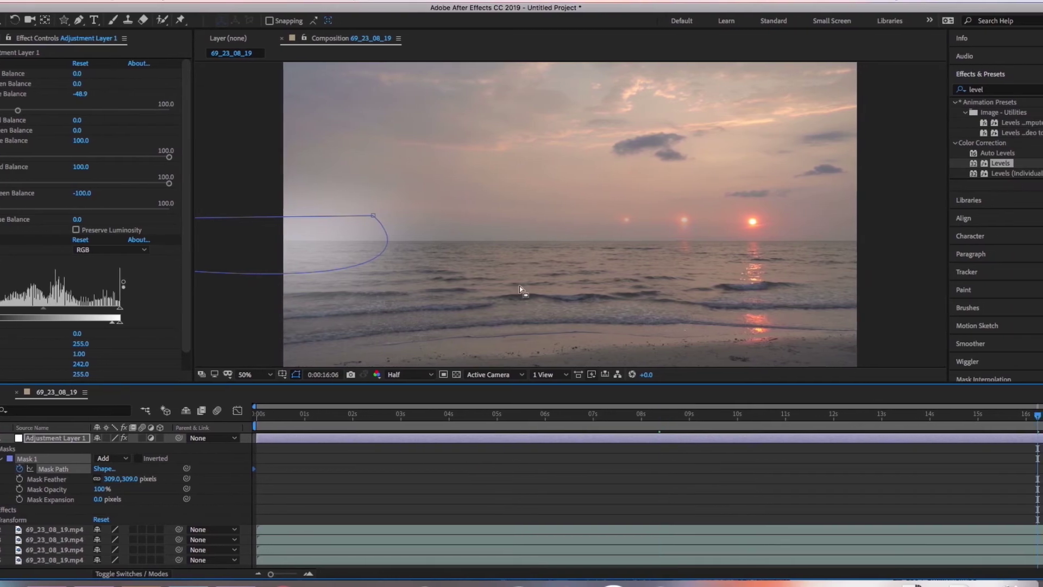
pyautogui.click(429, 267)
pyautogui.moveTo(379, 267); pyautogui.dragTo(879, 253)
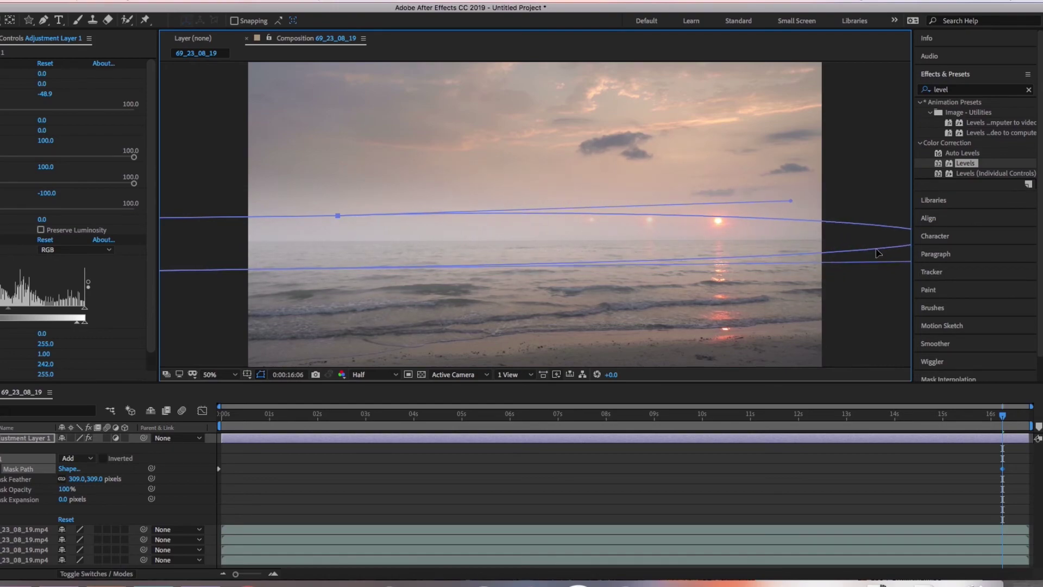
pyautogui.moveTo(661, 428); pyautogui.dragTo(222, 429)
pyautogui.press('space')
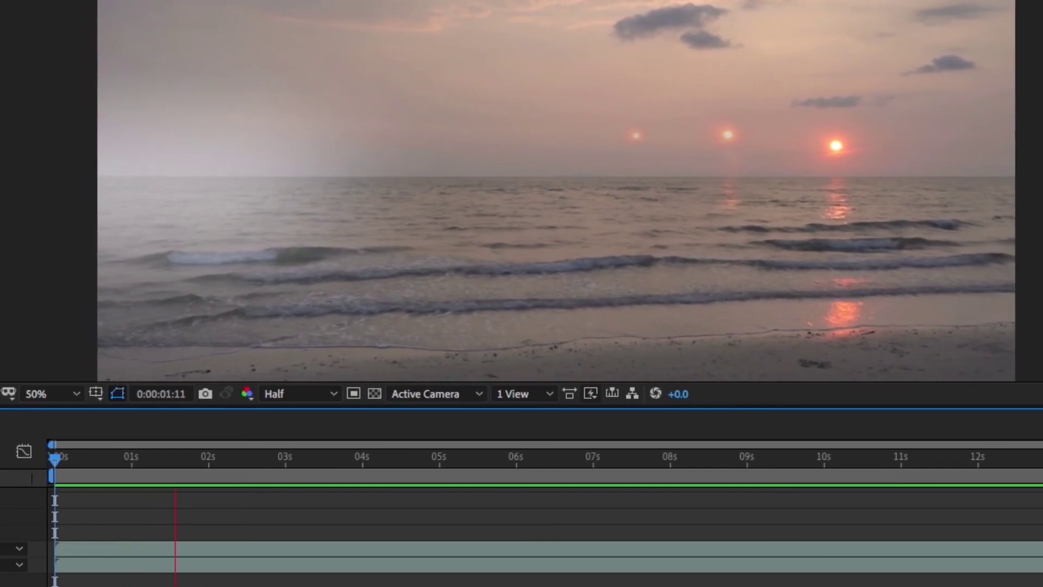
pyautogui.press('space')
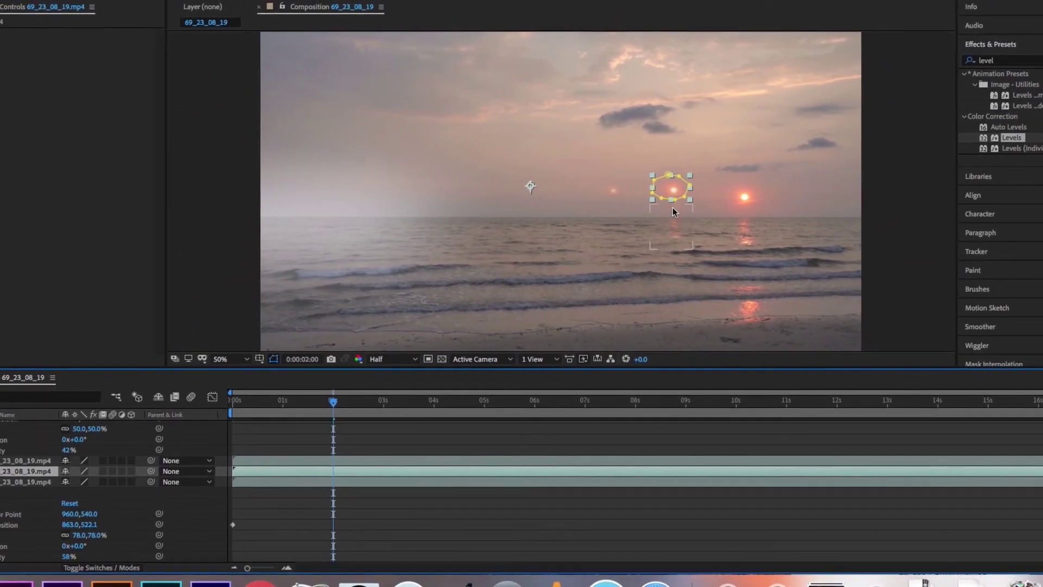
pyautogui.moveTo(677, 190); pyautogui.dragTo(486, 191)
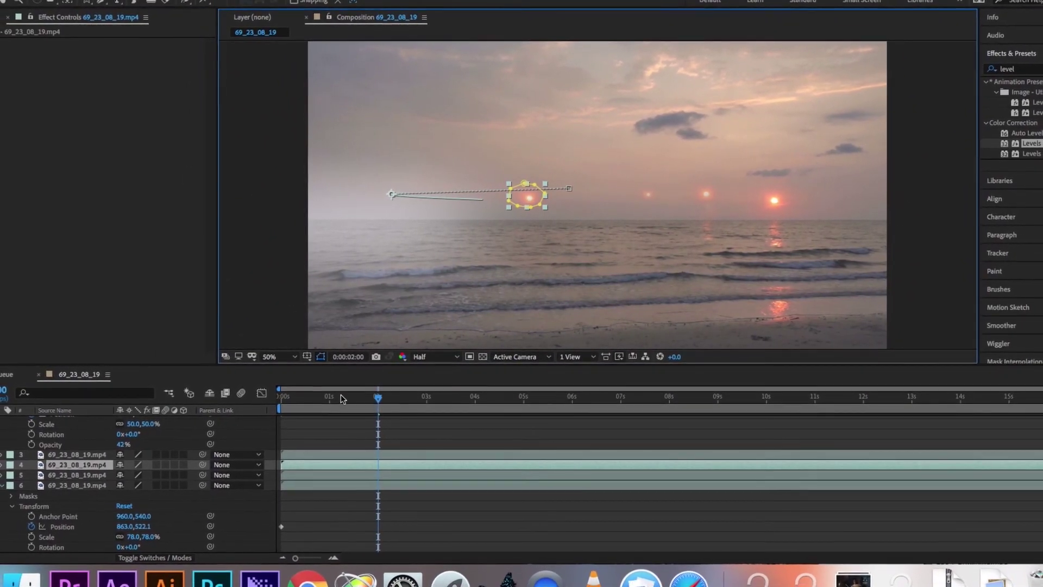
pyautogui.press('space')
pyautogui.press('space')
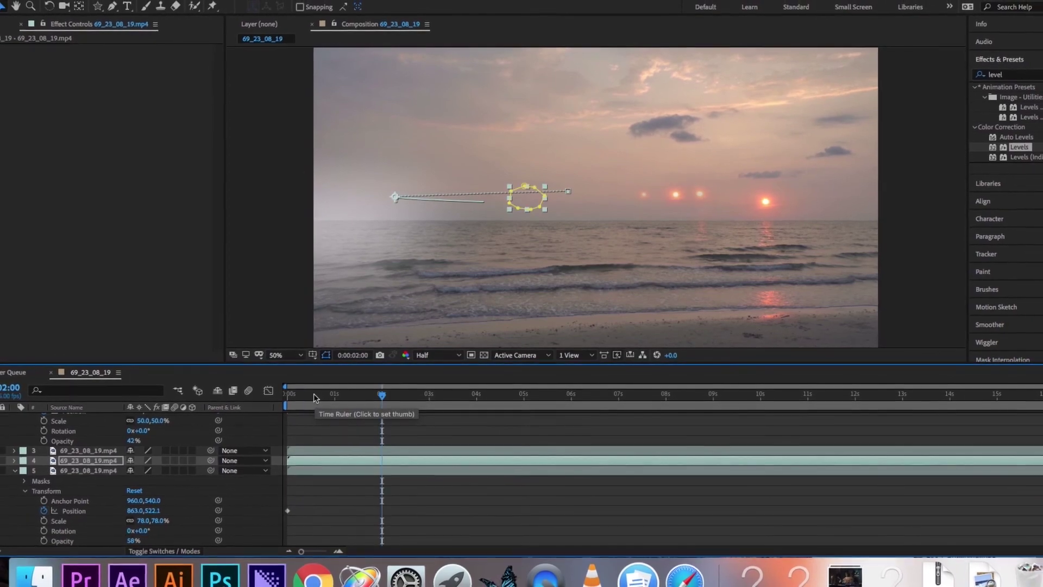
# Step: At 0:00:00:00, move the layer 4 sun copy beyond the frame's left edge to position -575, 476, and reveal its transform properties
pyautogui.press('Home')
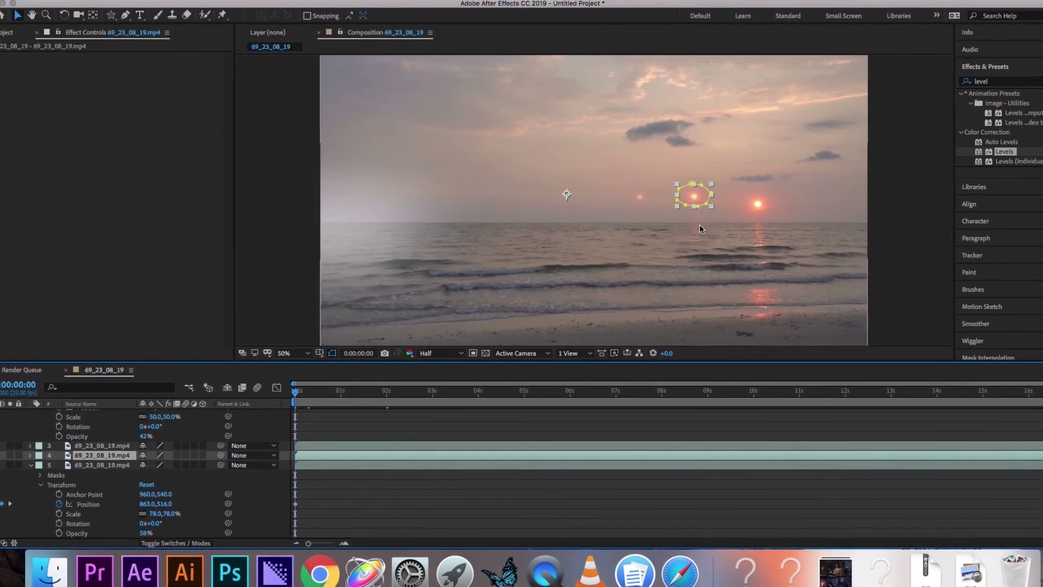
pyautogui.moveTo(696, 197); pyautogui.dragTo(287, 188)
pyautogui.click(42, 451)
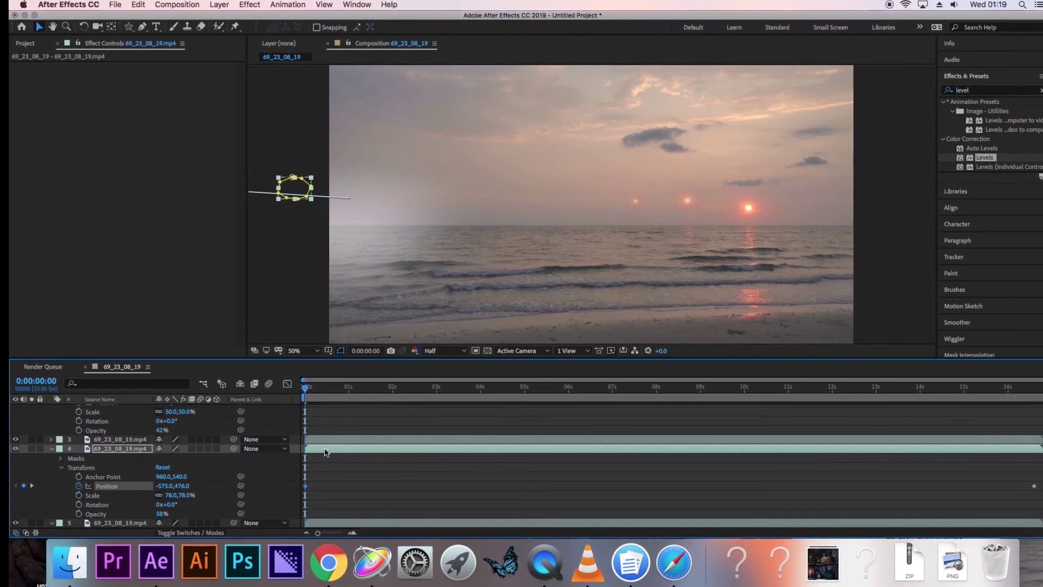
# Step: At 0:00:16:15, move the layer 4 sun copy toward the frame's right edge, and preview its movement from the start
pyautogui.moveTo(520, 386); pyautogui.dragTo(787, 387)
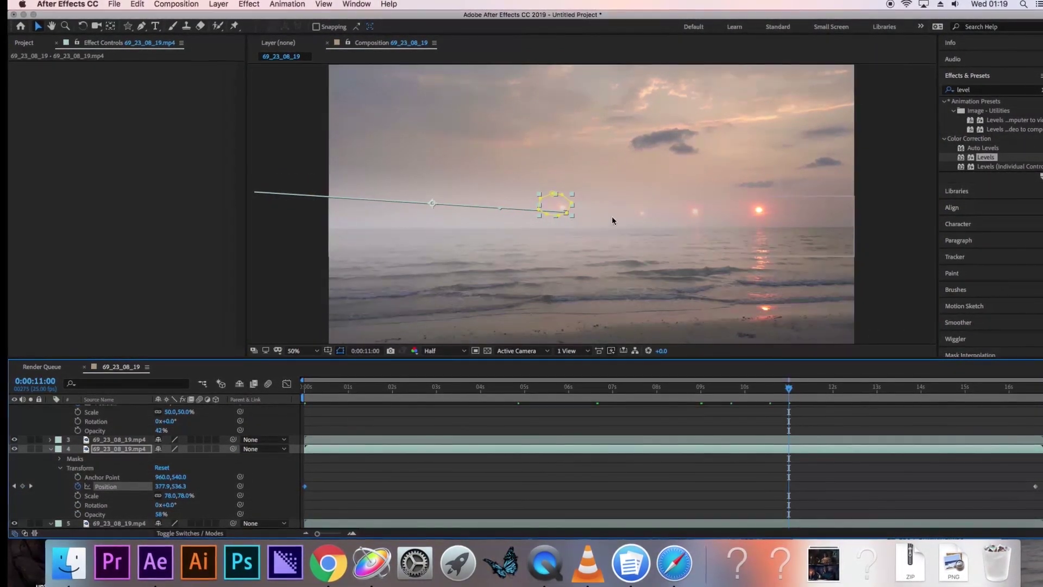
pyautogui.press('End')
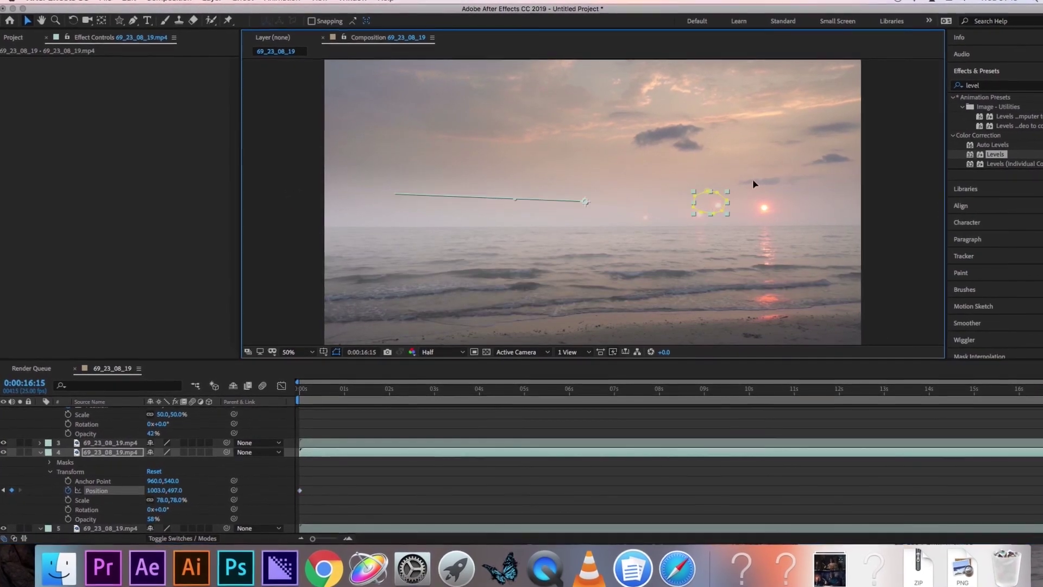
pyautogui.moveTo(716, 214); pyautogui.dragTo(864, 172)
pyautogui.press('Home')
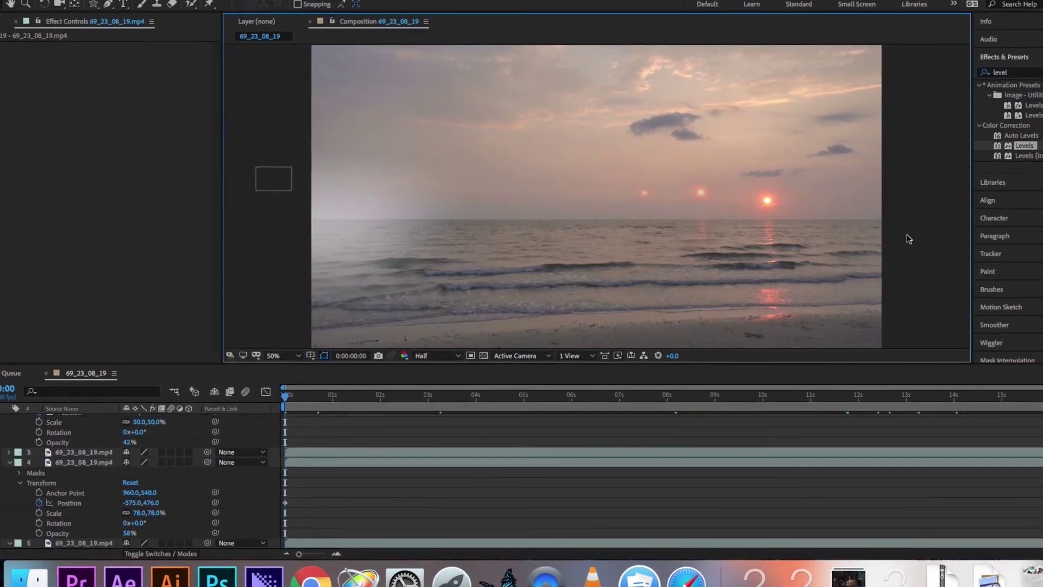
pyautogui.press('space')
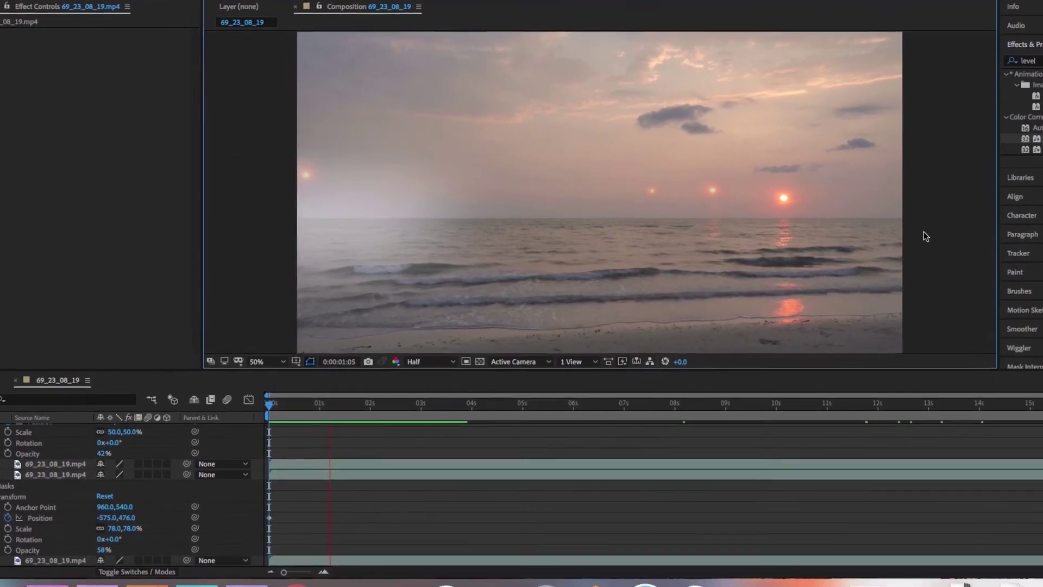